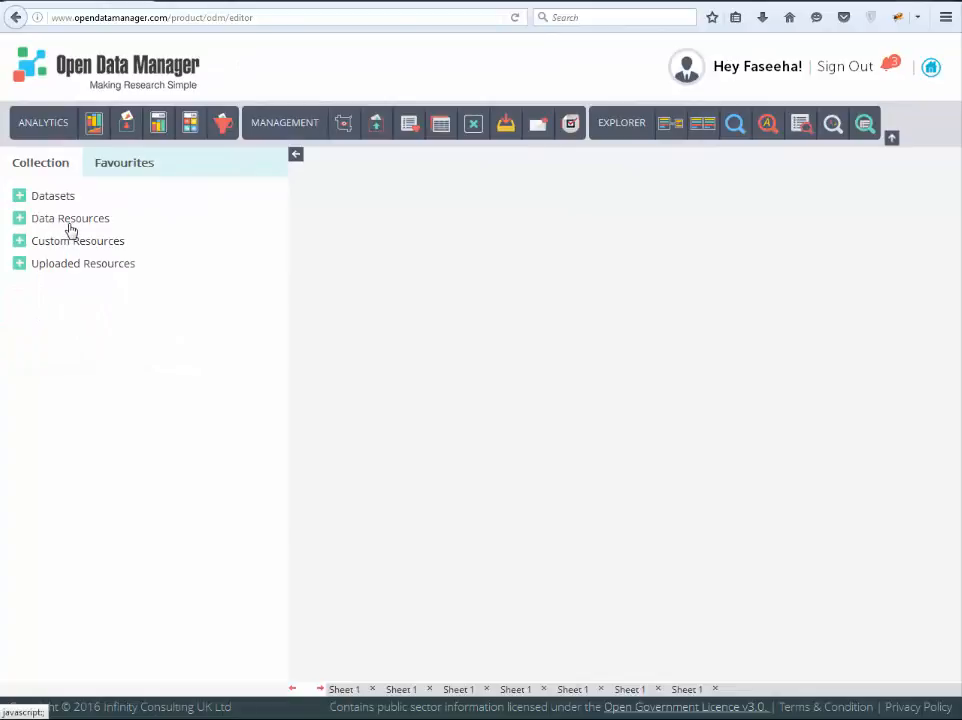
Step: Expand the Custom, Uploaded and Data Resources groups and open Sheet 1 of Summary of installed solar arrays
{"action": "left_click", "coordinate": [19, 243]}
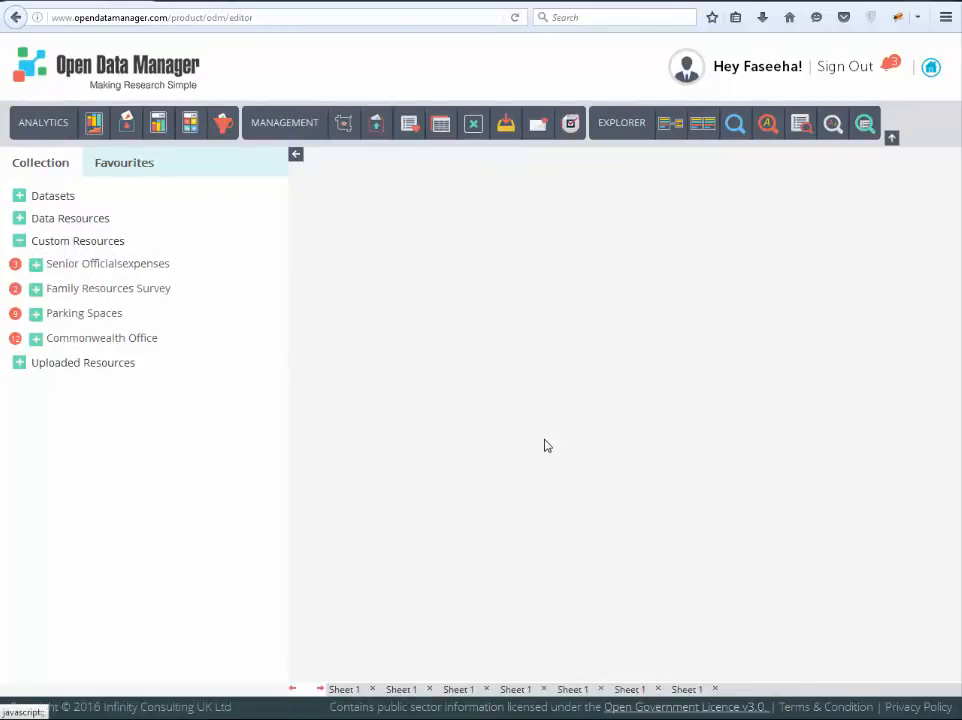
{"action": "left_click", "coordinate": [20, 365]}
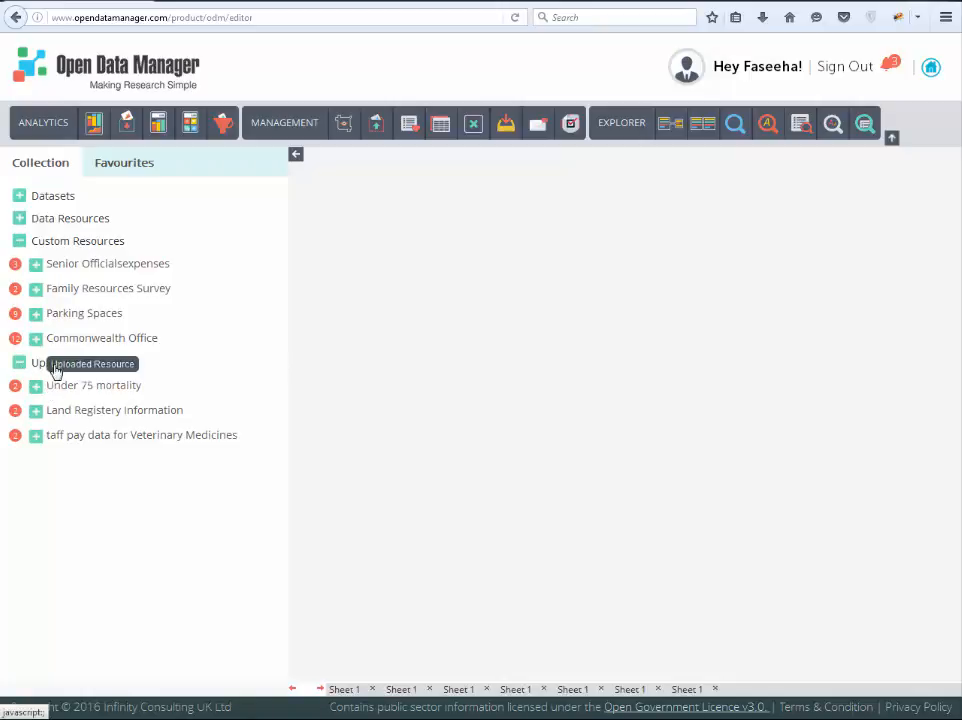
{"action": "left_click", "coordinate": [20, 219]}
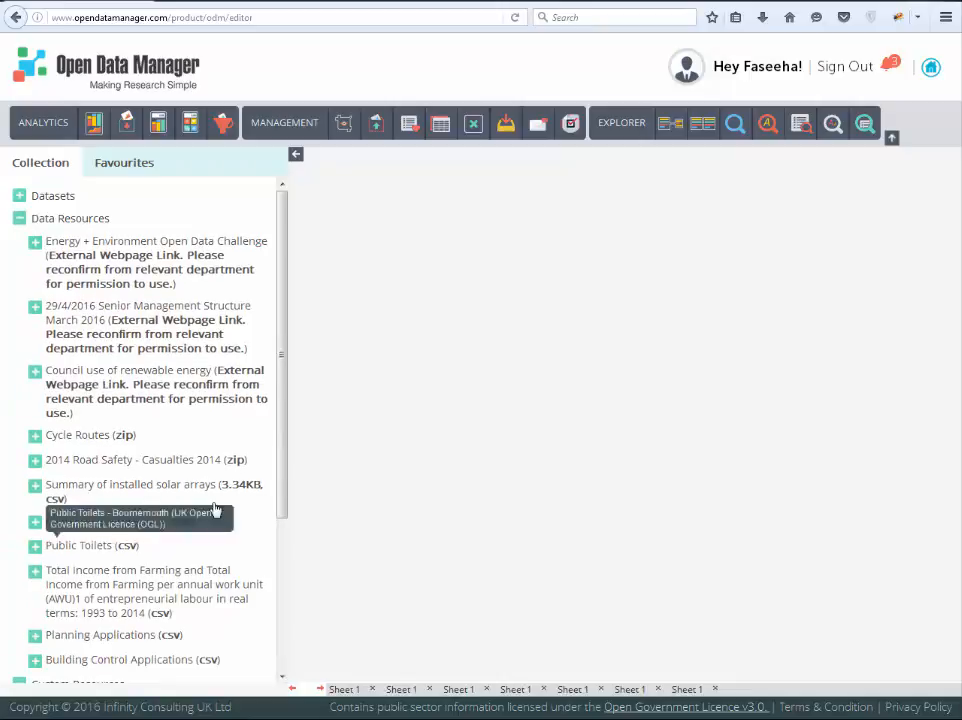
{"action": "left_click", "coordinate": [36, 485]}
{"action": "left_click", "coordinate": [78, 521]}
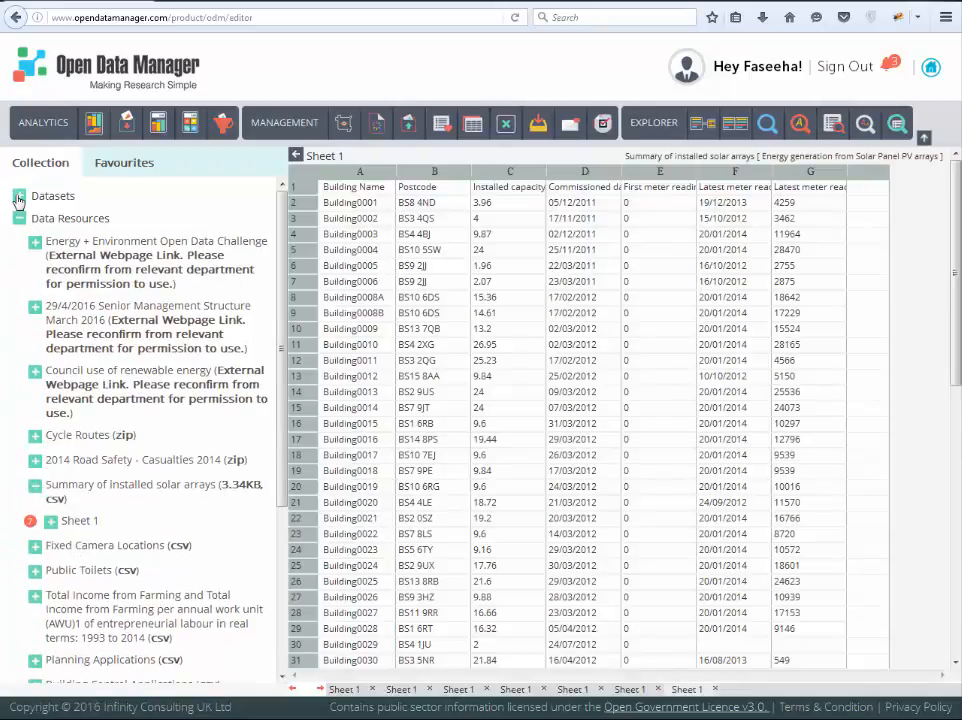
Step: From the Energy generation from Solar Panel PV arrays dataset, open Sheet 1 of Daily Energy generation and expand its column list
{"action": "left_click", "coordinate": [20, 196]}
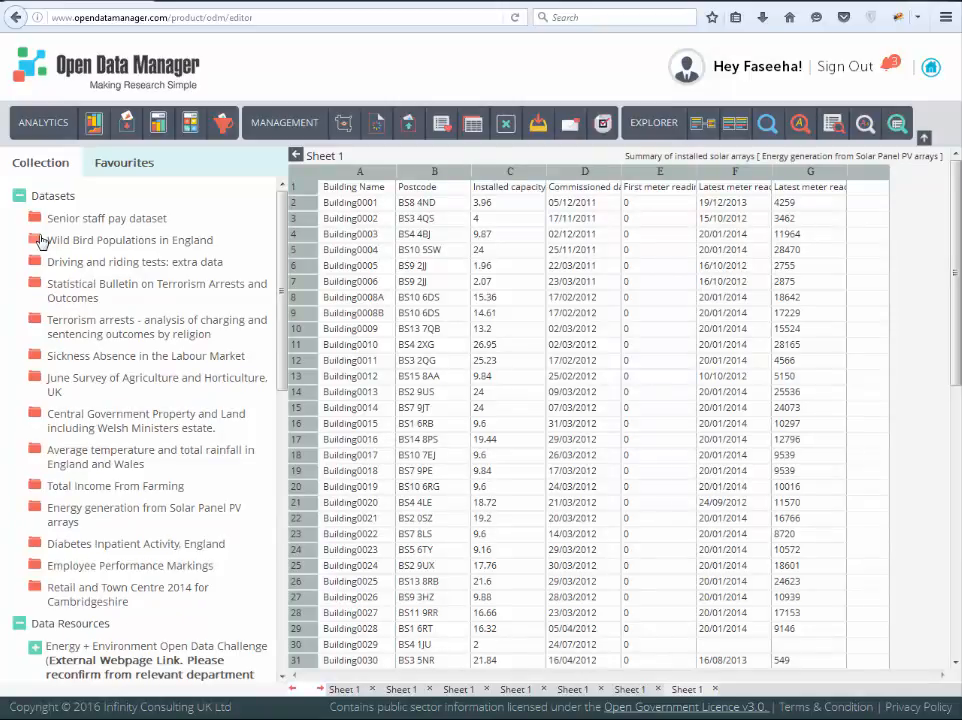
{"action": "left_click", "coordinate": [37, 514]}
{"action": "scroll", "coordinate": [55, 565], "scroll_direction": "down", "scroll_amount": 3}
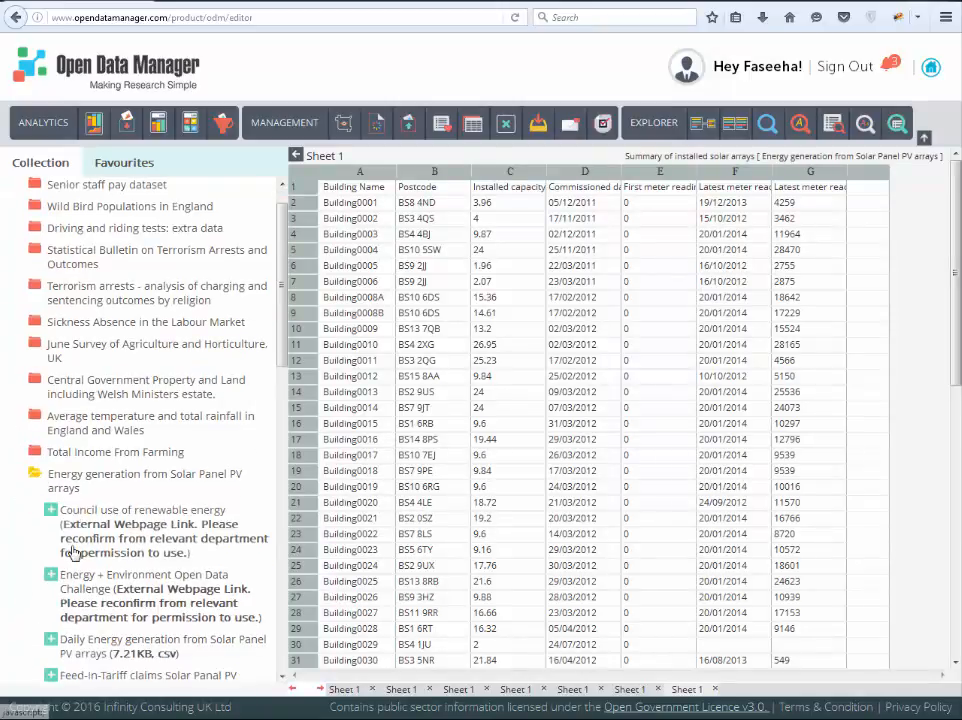
{"action": "left_click", "coordinate": [72, 508]}
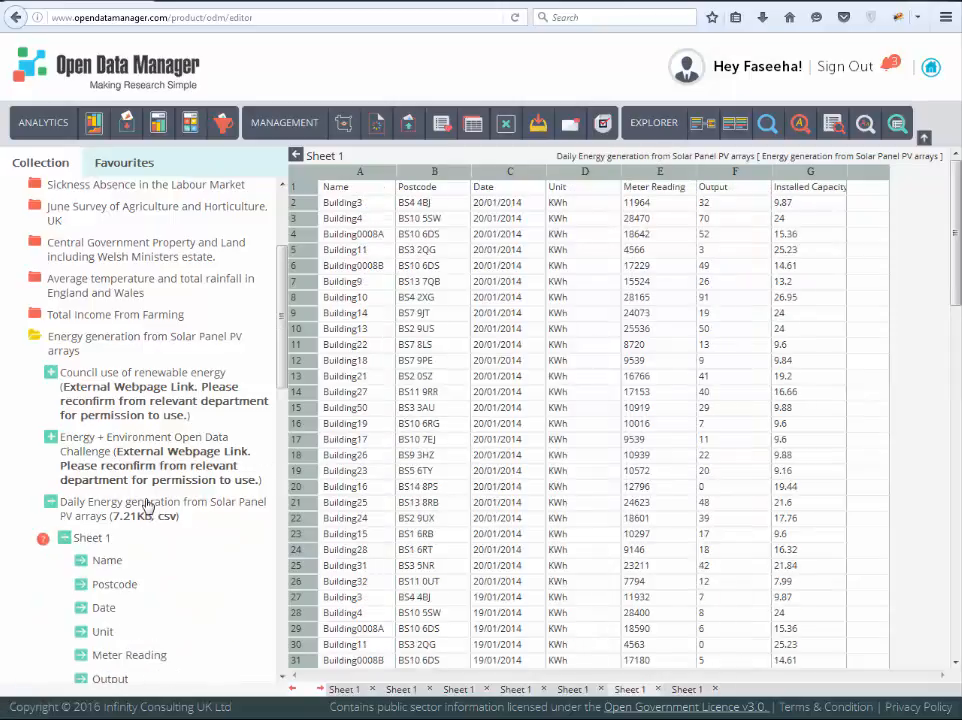
Step: View the Total Income From Farming dataset's contents and description, and collapse its folder and the solar energy folder
{"action": "left_click", "coordinate": [128, 318]}
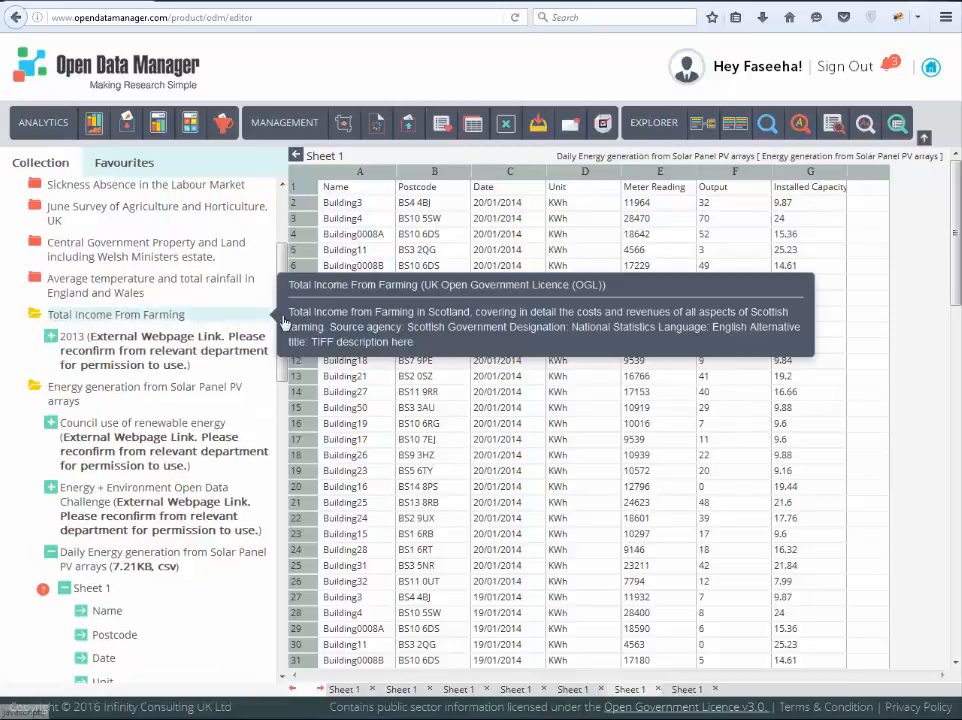
{"action": "right_click", "coordinate": [161, 321]}
{"action": "left_click", "coordinate": [36, 387]}
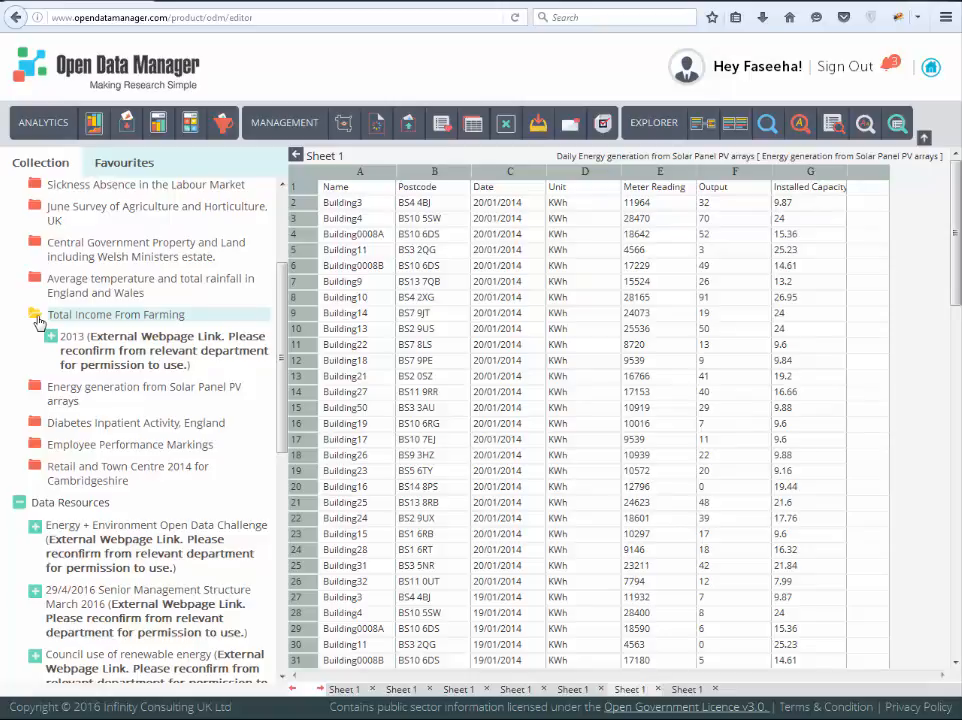
{"action": "left_click", "coordinate": [37, 321]}
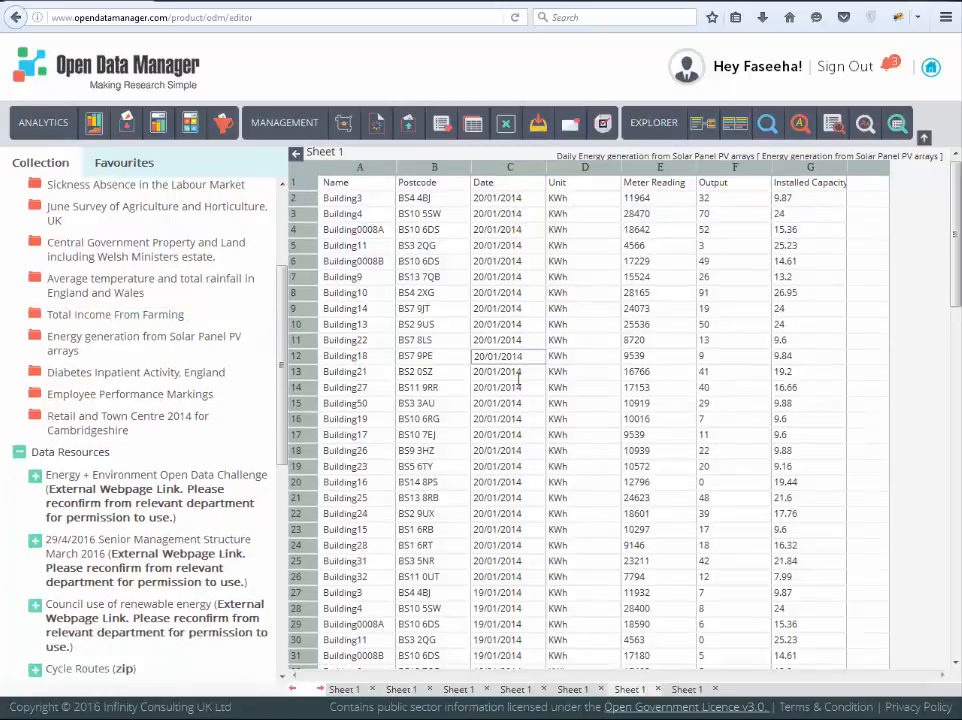
Step: Load more rows of the Daily Energy generation sheet beyond row 100
{"action": "scroll", "coordinate": [517, 376], "scroll_direction": "down", "scroll_amount": 4}
{"action": "scroll", "coordinate": [517, 376], "scroll_direction": "down", "scroll_amount": 15}
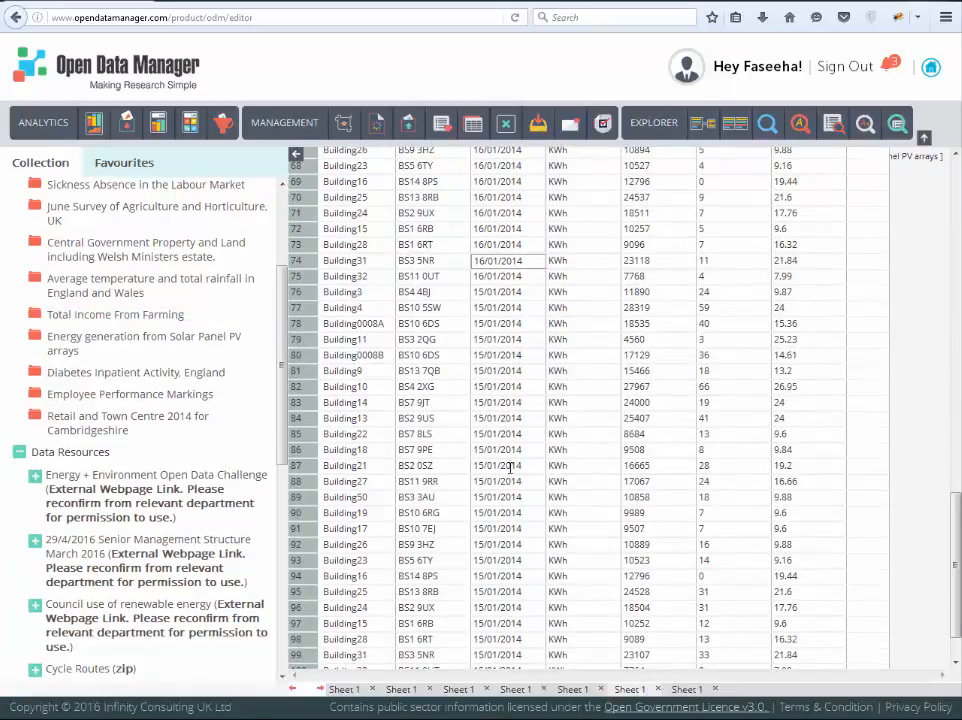
{"action": "scroll", "coordinate": [510, 468], "scroll_direction": "down", "scroll_amount": 2}
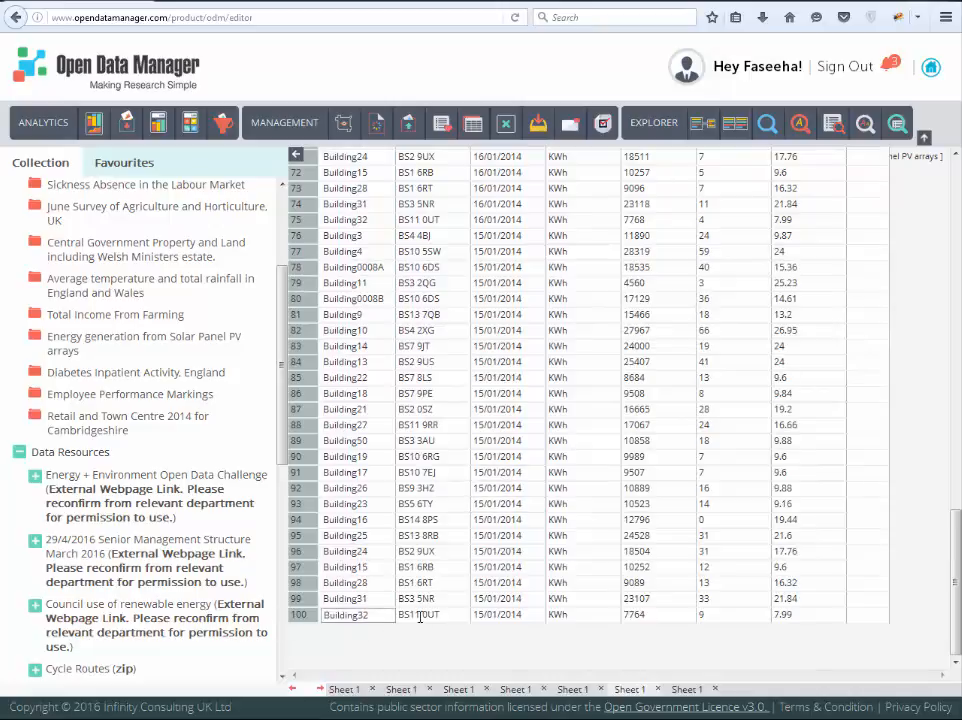
{"action": "left_click", "coordinate": [377, 131]}
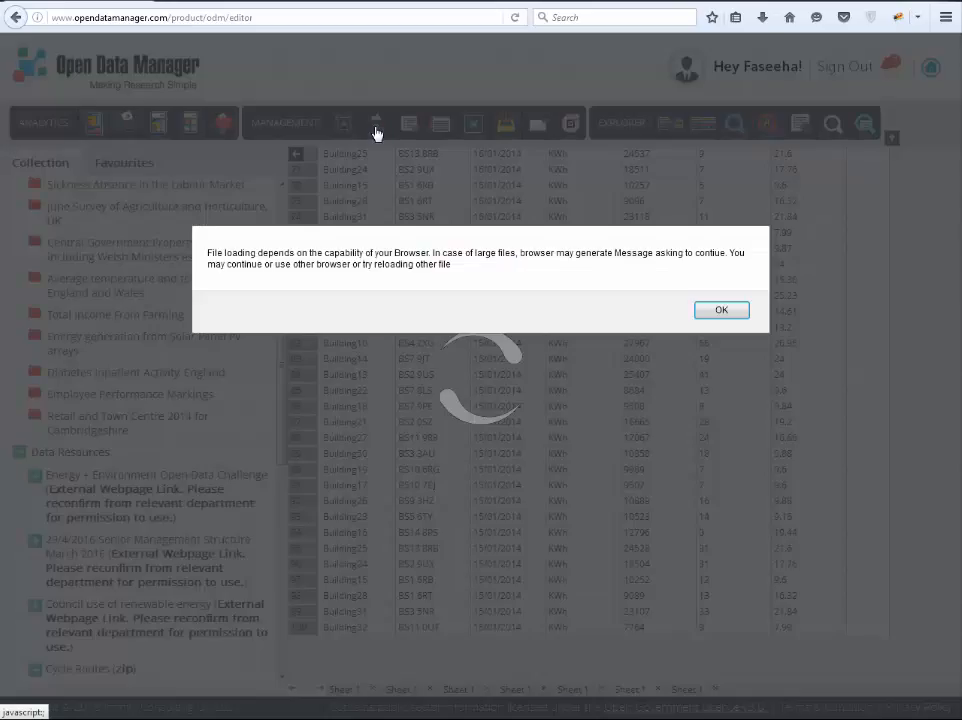
{"action": "left_click", "coordinate": [721, 309]}
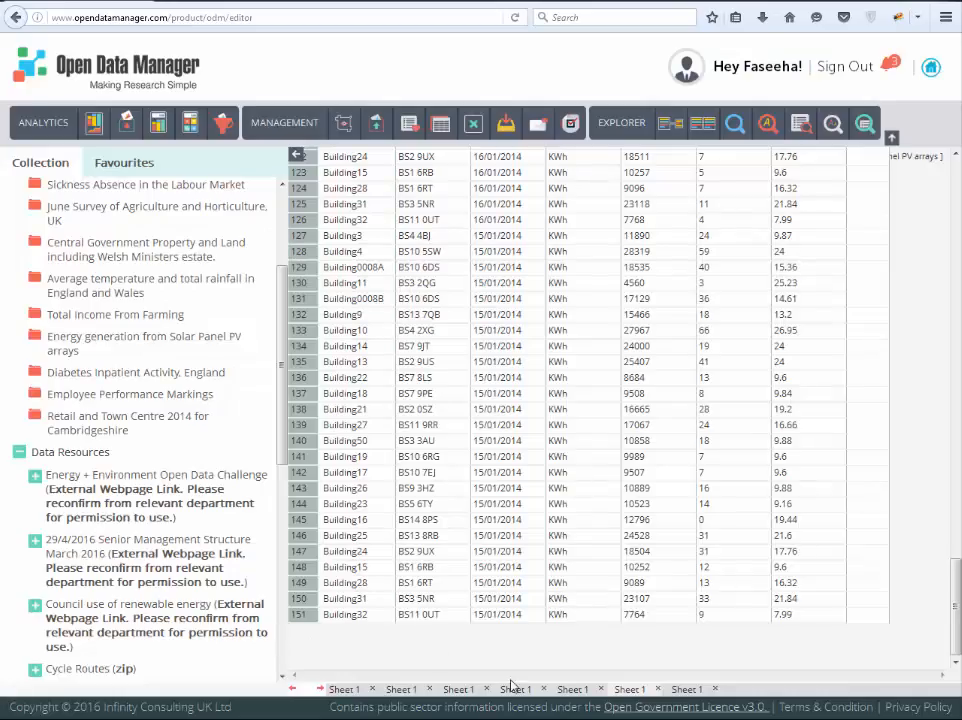
Step: Switch to the Outfall and rainfall for UK 1980 to 2013 sheet and examine its rows
{"action": "left_click_drag", "start_coordinate": [618, 689], "coordinate": [577, 364]}
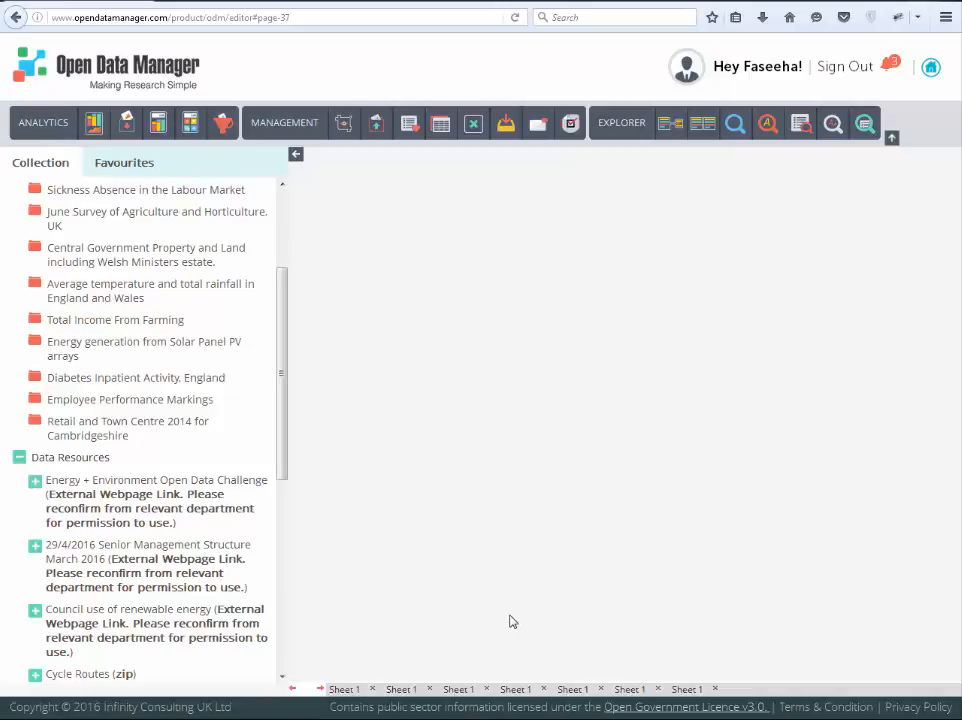
{"action": "left_click", "coordinate": [686, 690]}
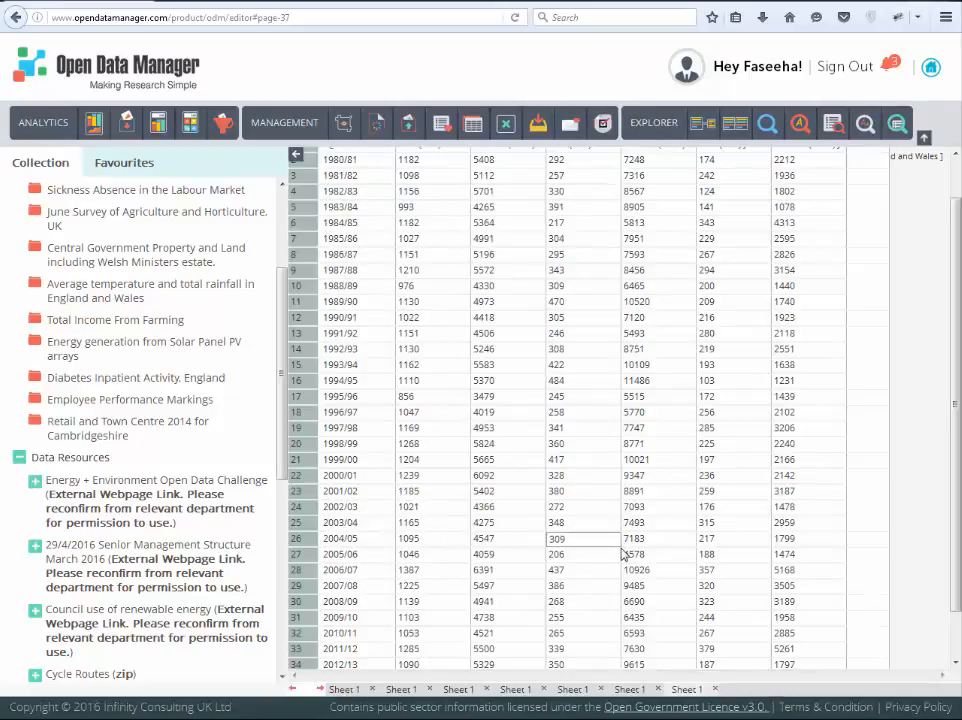
{"action": "scroll", "coordinate": [560, 380], "scroll_direction": "up", "scroll_amount": 1}
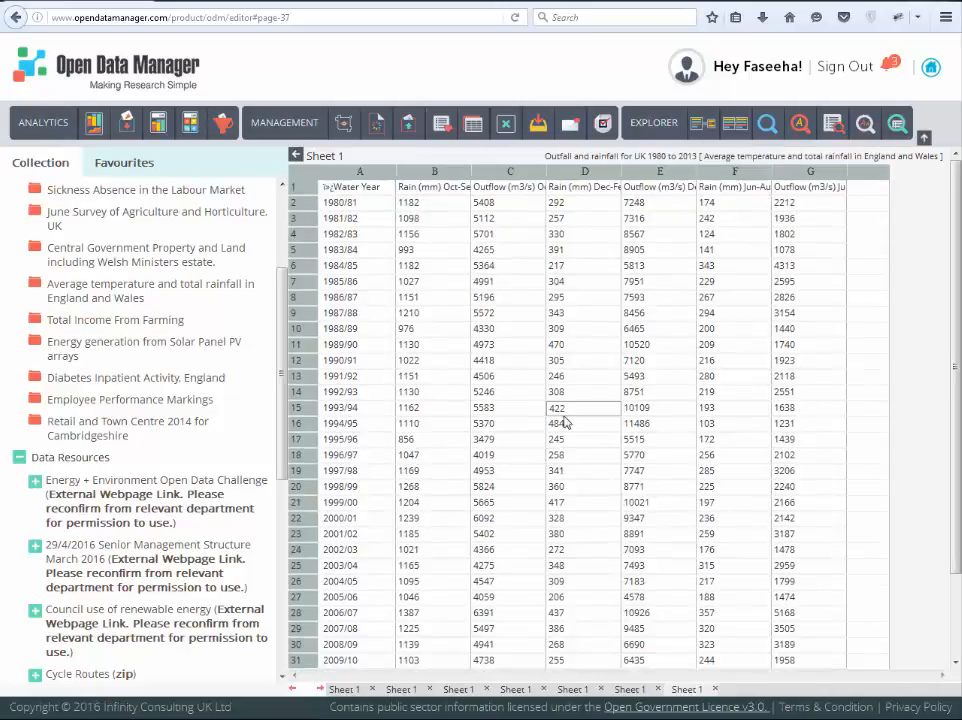
{"action": "scroll", "coordinate": [565, 423], "scroll_direction": "down", "scroll_amount": 2}
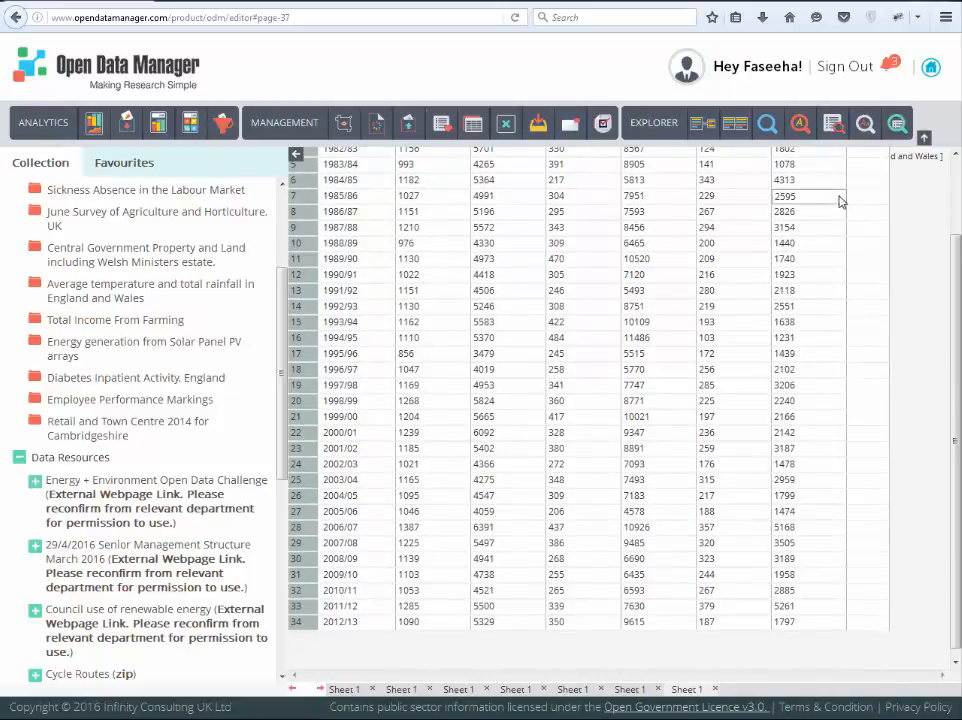
Step: Generate a Find Frequency report for the term "energy"
{"action": "left_click", "coordinate": [864, 125]}
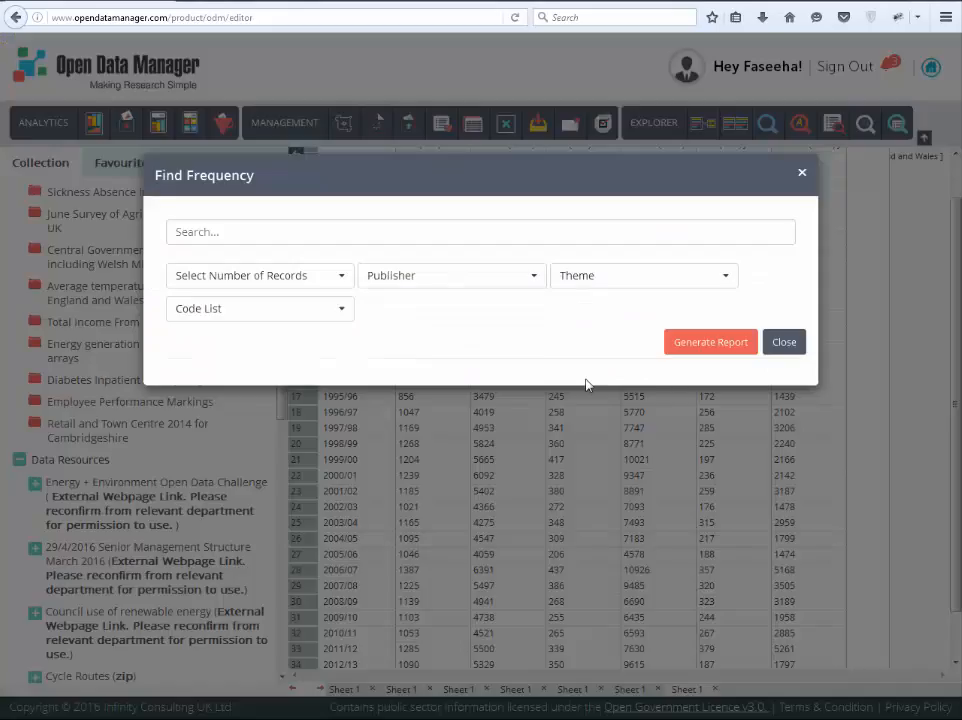
{"action": "left_click", "coordinate": [216, 234]}
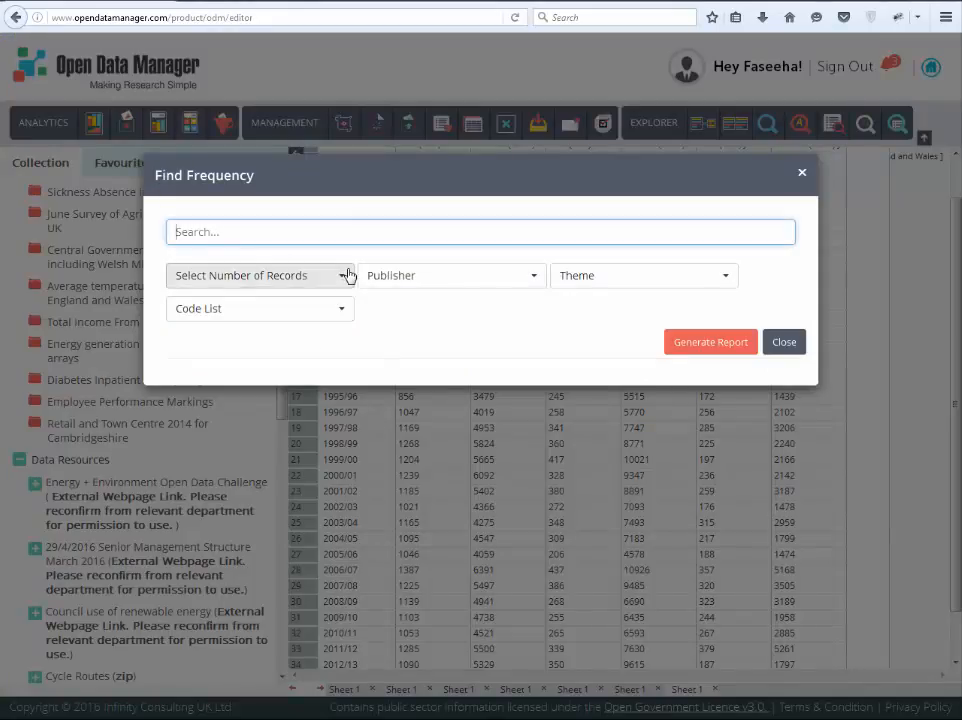
{"action": "type", "text": "energy"}
{"action": "left_click", "coordinate": [696, 344]}
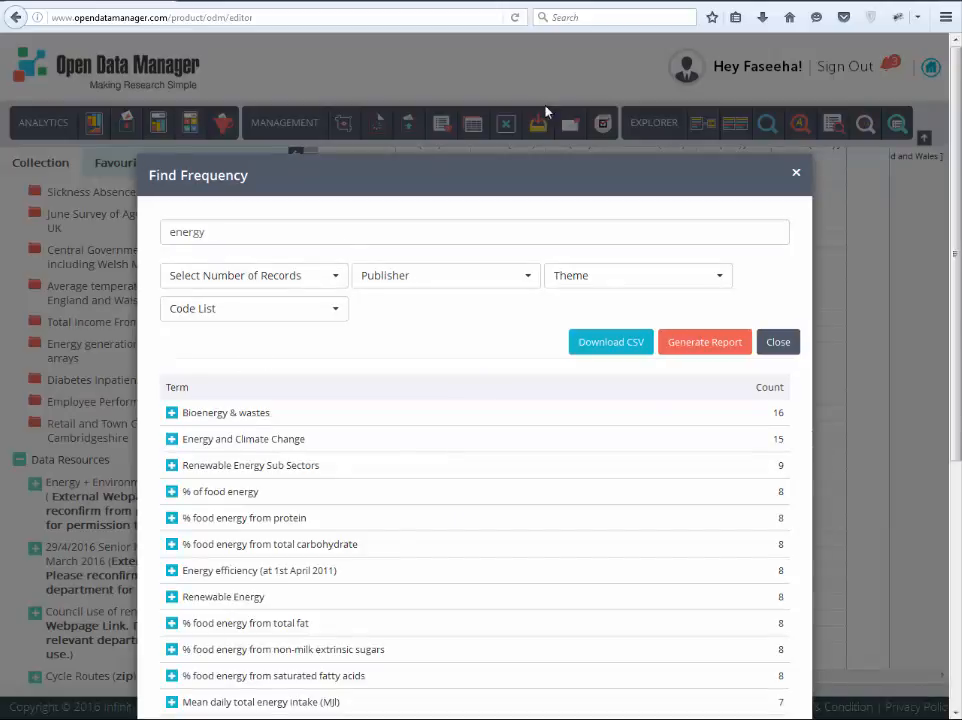
Step: Clear the search term and generate the frequency report for the Government Spending theme
{"action": "left_click", "coordinate": [262, 225]}
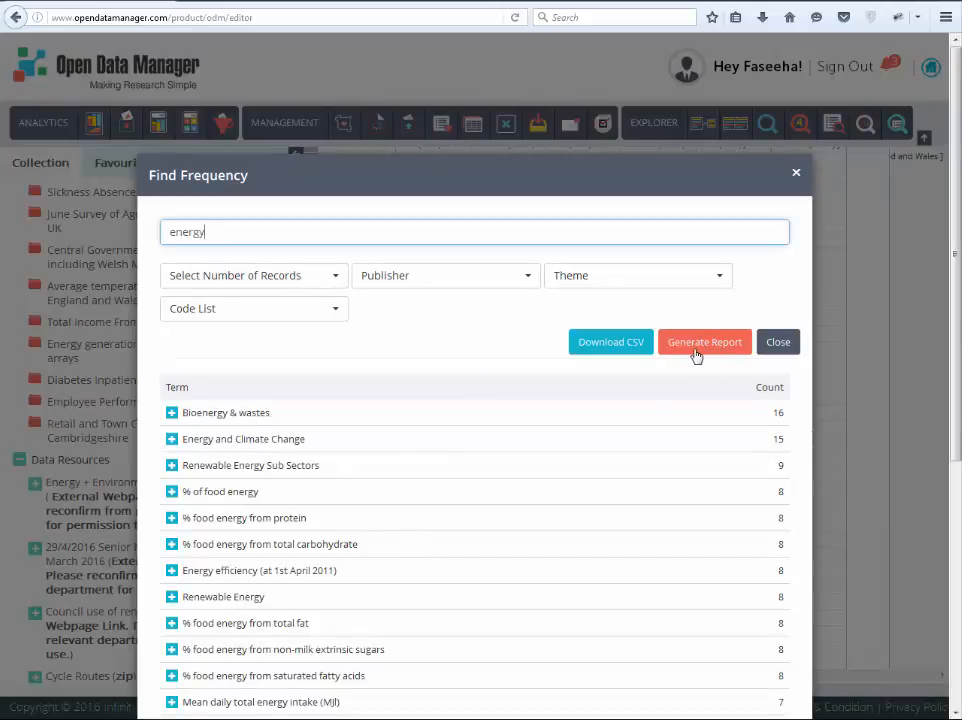
{"action": "double_click", "coordinate": [236, 238]}
{"action": "key", "text": "BackSpace"}
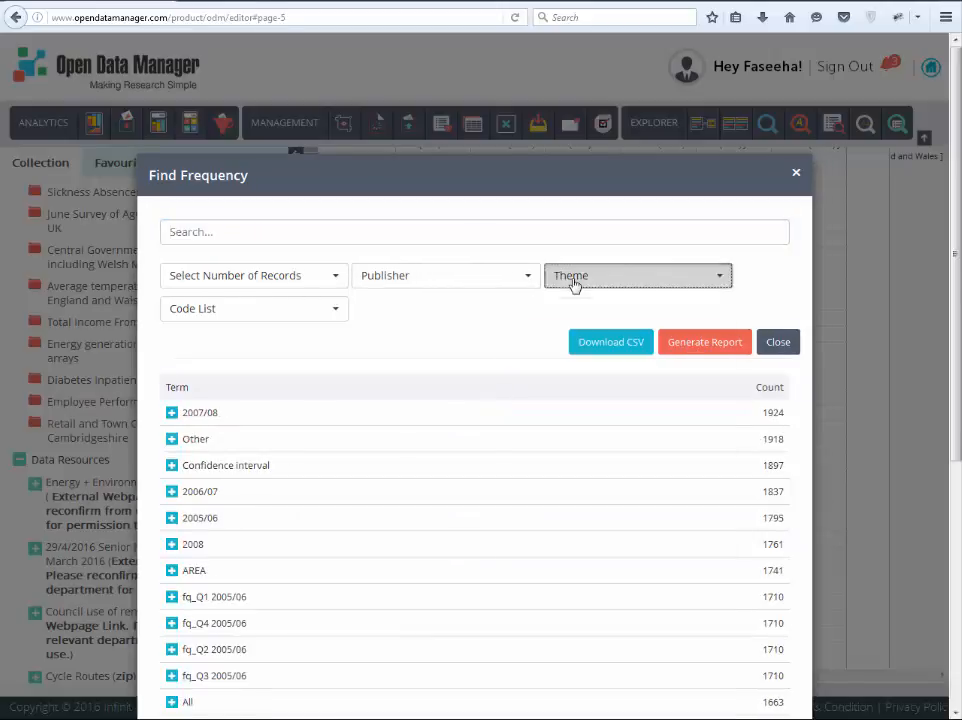
{"action": "left_click", "coordinate": [575, 278]}
{"action": "left_click", "coordinate": [565, 474]}
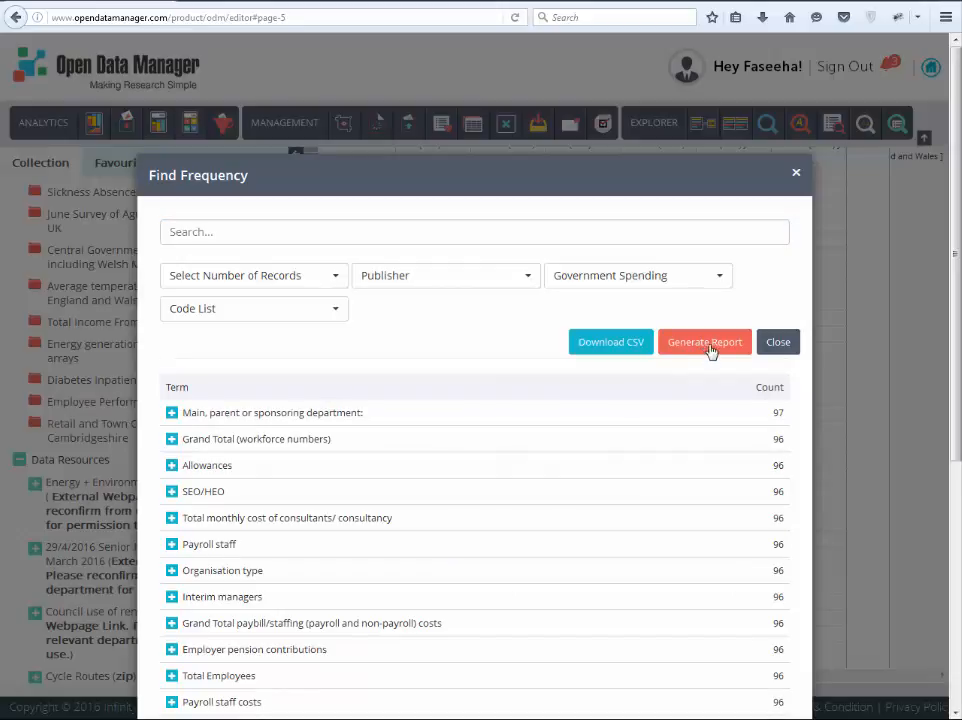
Step: Add the Jul 11.csv and Jun 11.csv workforce resources listed under Grand Total paybill/staffing costs to the editor
{"action": "scroll", "coordinate": [172, 571], "scroll_direction": "down", "scroll_amount": 2}
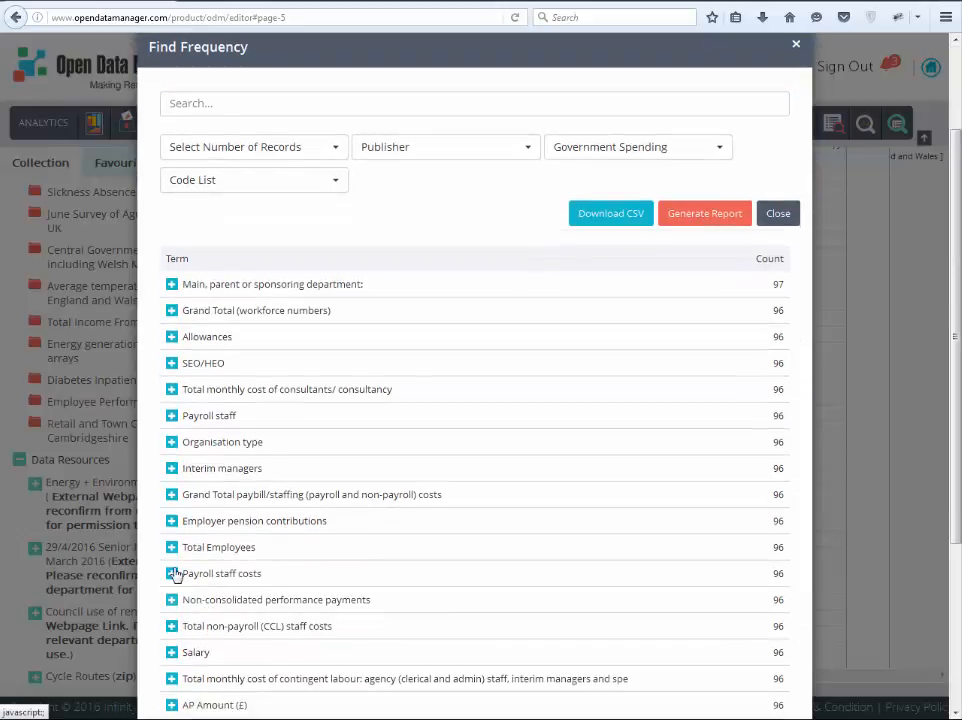
{"action": "left_click", "coordinate": [173, 496]}
{"action": "scroll", "coordinate": [500, 403], "scroll_direction": "down", "scroll_amount": 2}
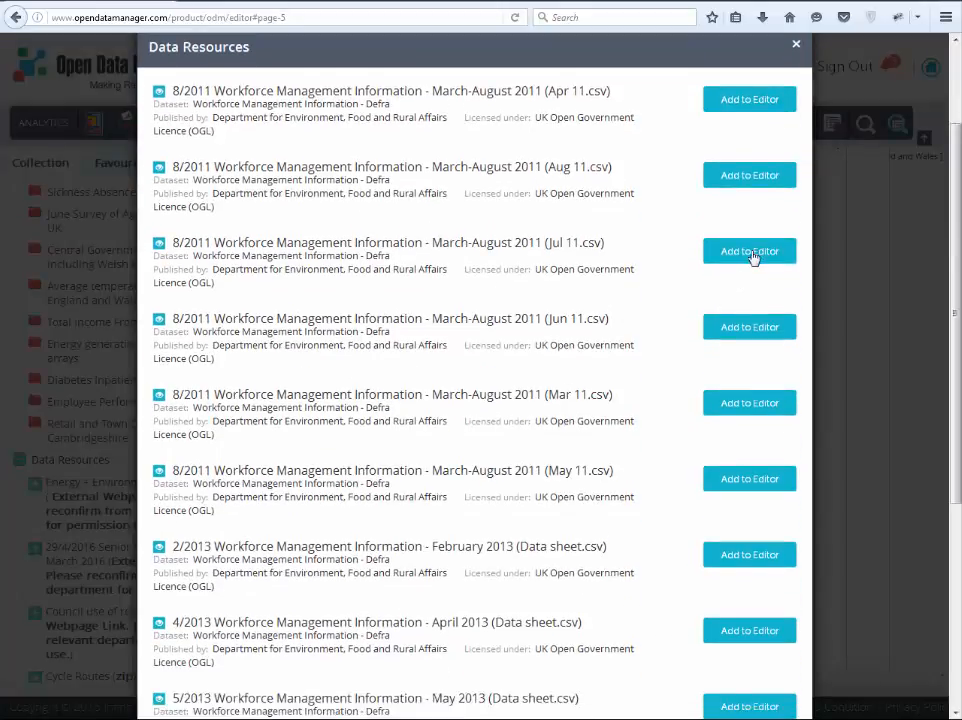
{"action": "left_click", "coordinate": [750, 251]}
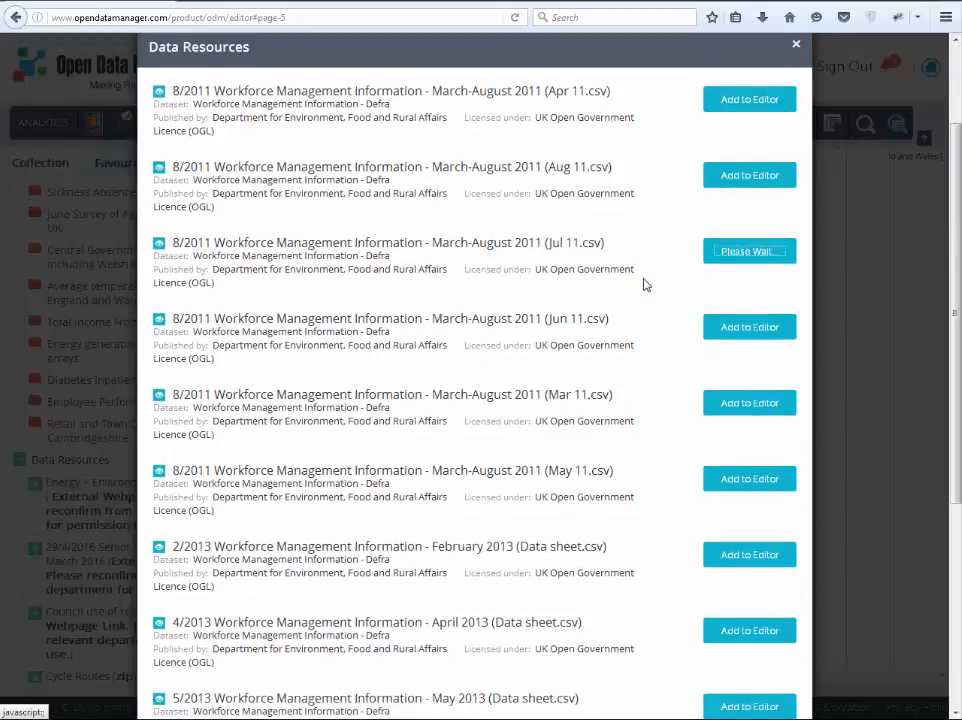
{"action": "left_click", "coordinate": [749, 331]}
{"action": "scroll", "coordinate": [765, 363], "scroll_direction": "up", "scroll_amount": 1}
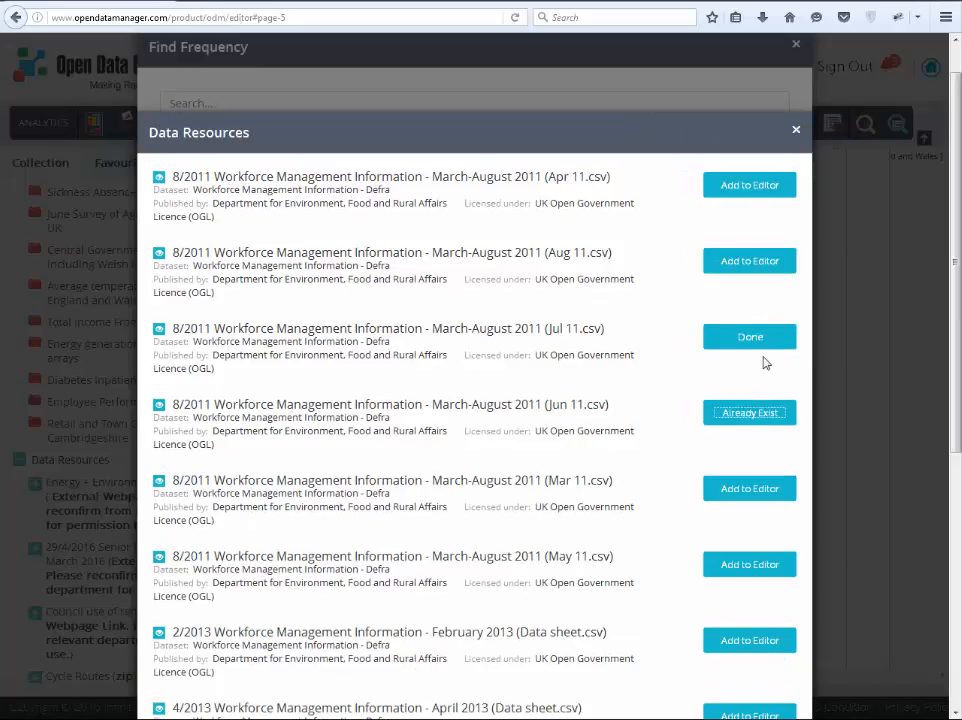
{"action": "left_click", "coordinate": [797, 130]}
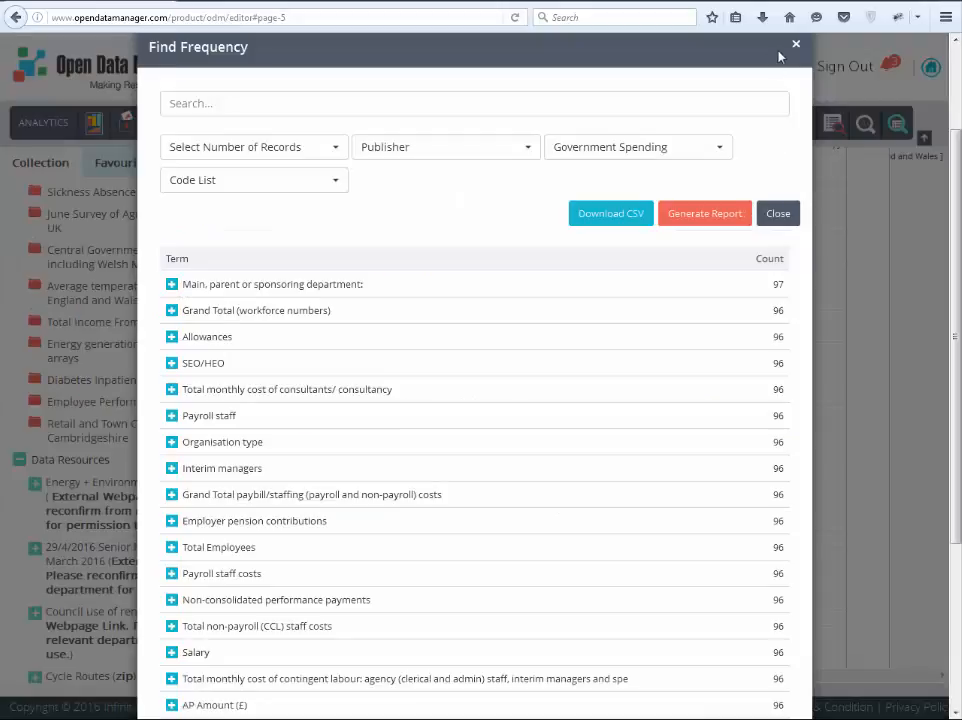
Step: Set up an advanced data resource search for column name "Main, parent or sponsoring department:" and dataset name "workforce"
{"action": "scroll", "coordinate": [790, 165], "scroll_direction": "up", "scroll_amount": 1}
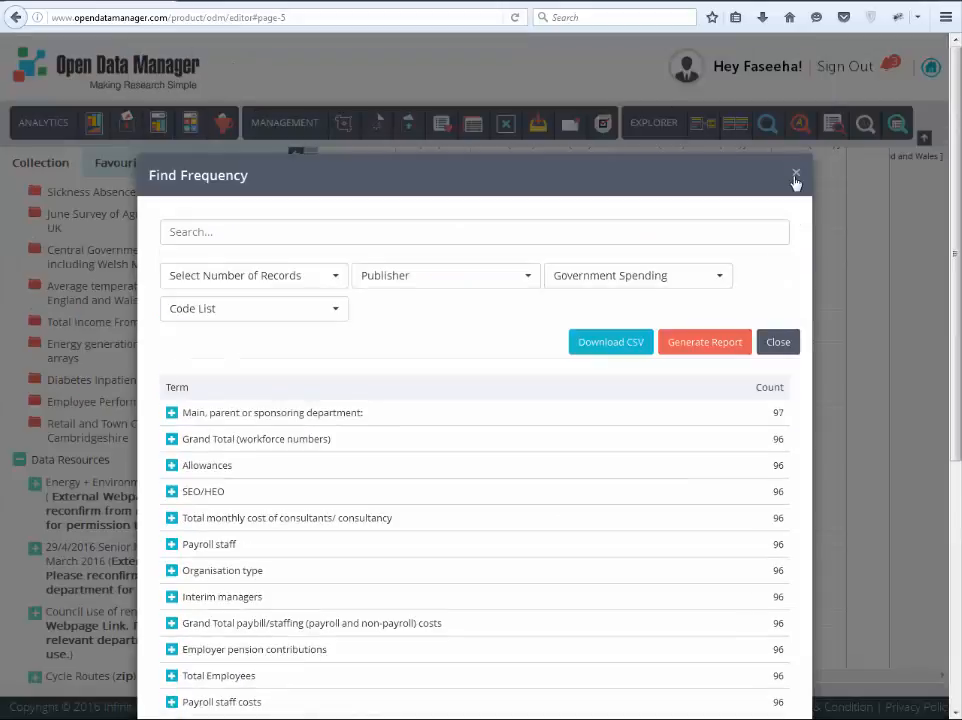
{"action": "left_click_drag", "start_coordinate": [292, 414], "coordinate": [356, 427]}
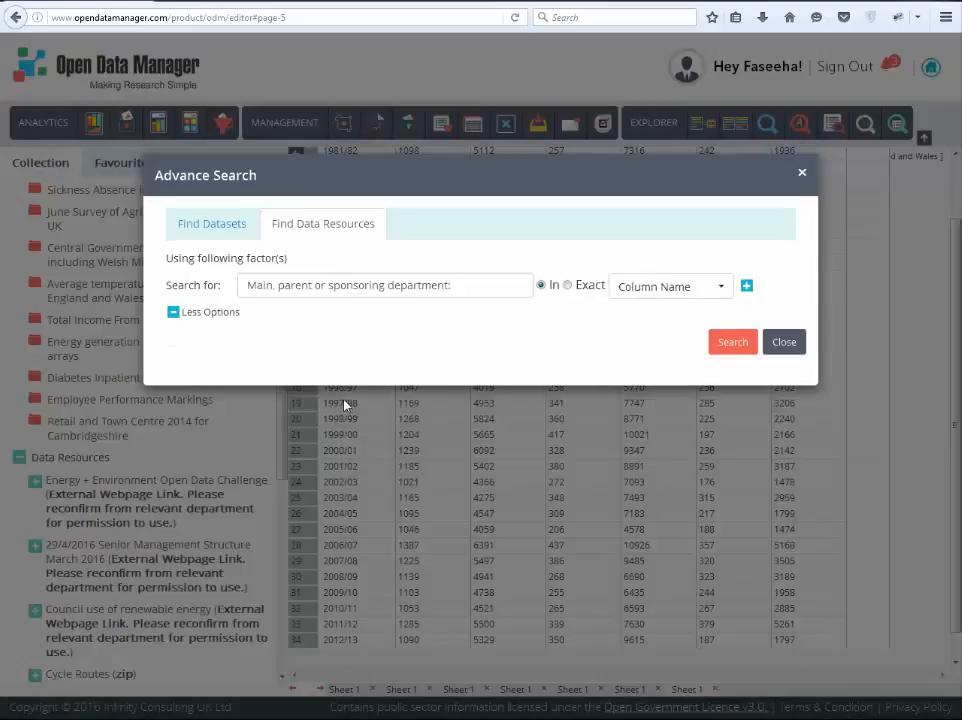
{"action": "left_click", "coordinate": [747, 287]}
{"action": "left_click", "coordinate": [366, 328]}
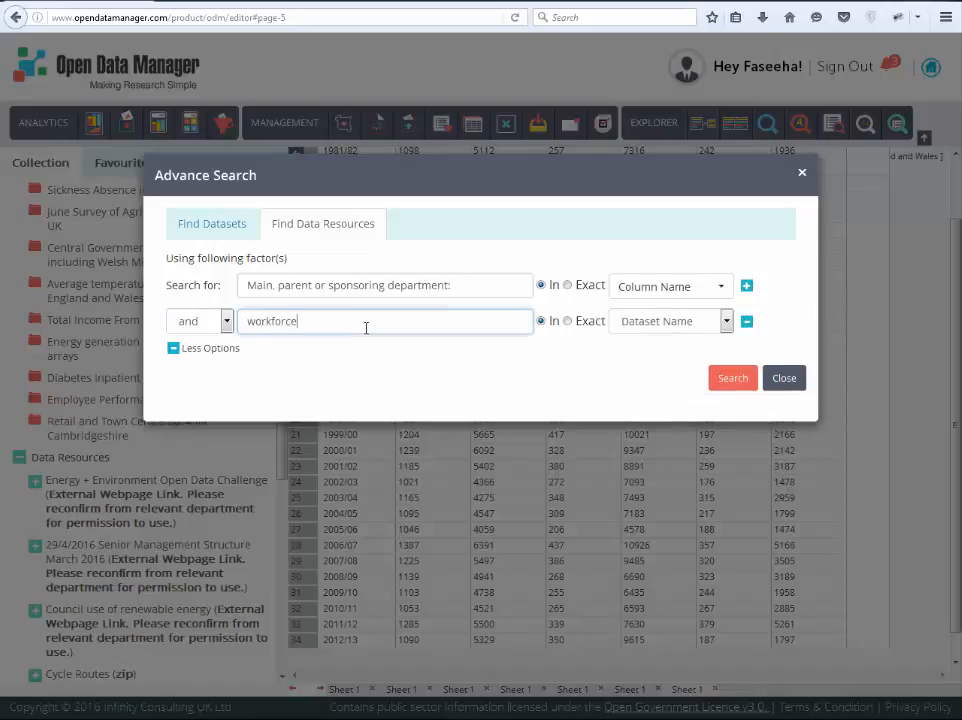
Step: Run the search within the Government theme and add Workforce Management Information (October 2015) (Sheet 1) to the editor
{"action": "left_click", "coordinate": [172, 349]}
{"action": "left_click", "coordinate": [512, 389]}
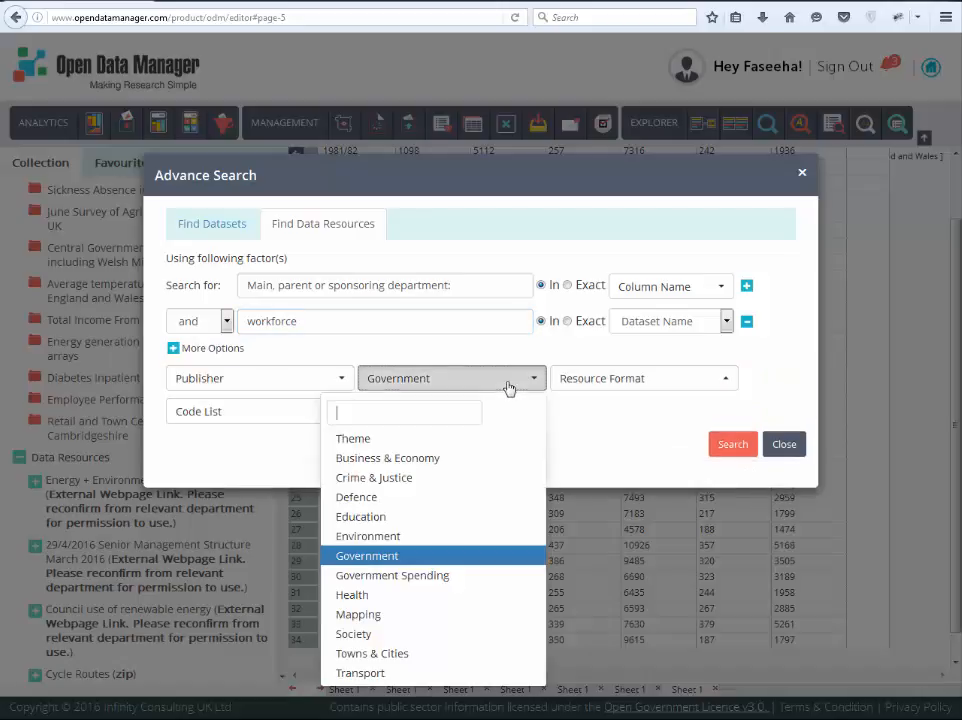
{"action": "left_click", "coordinate": [509, 389]}
{"action": "left_click", "coordinate": [732, 450]}
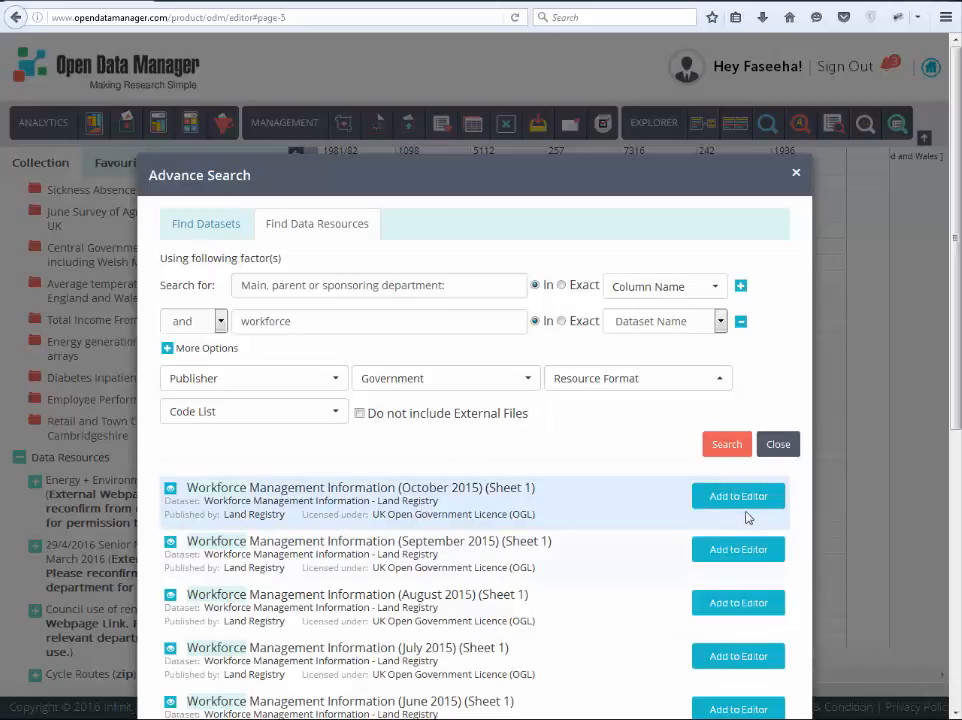
{"action": "left_click", "coordinate": [738, 497]}
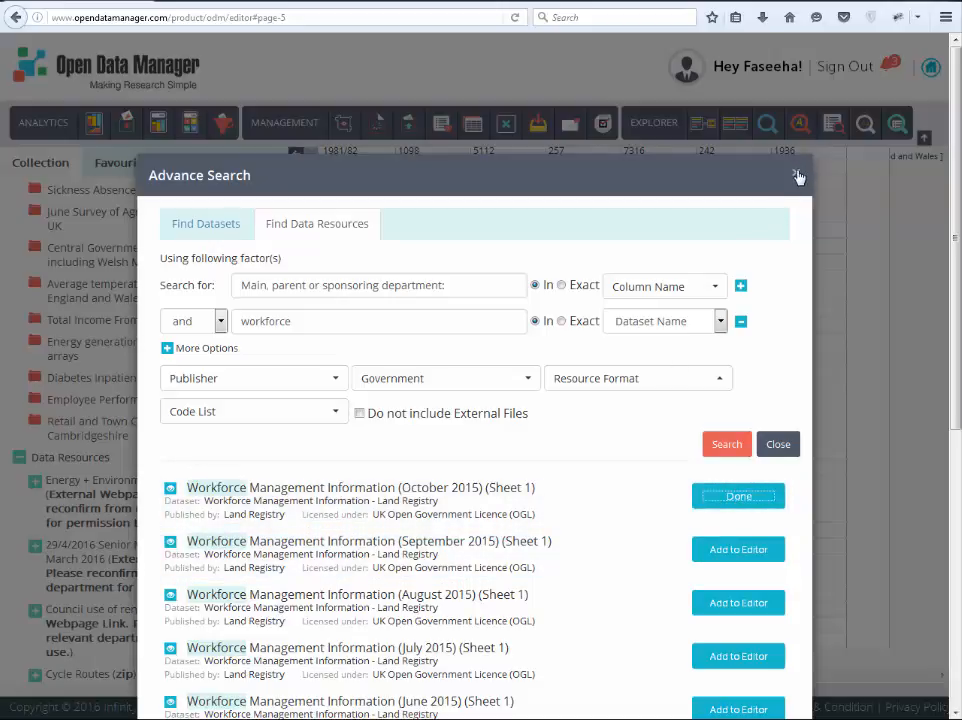
Step: Close the advanced search and search the titles of charts for the term "temperature"
{"action": "left_click", "coordinate": [796, 176]}
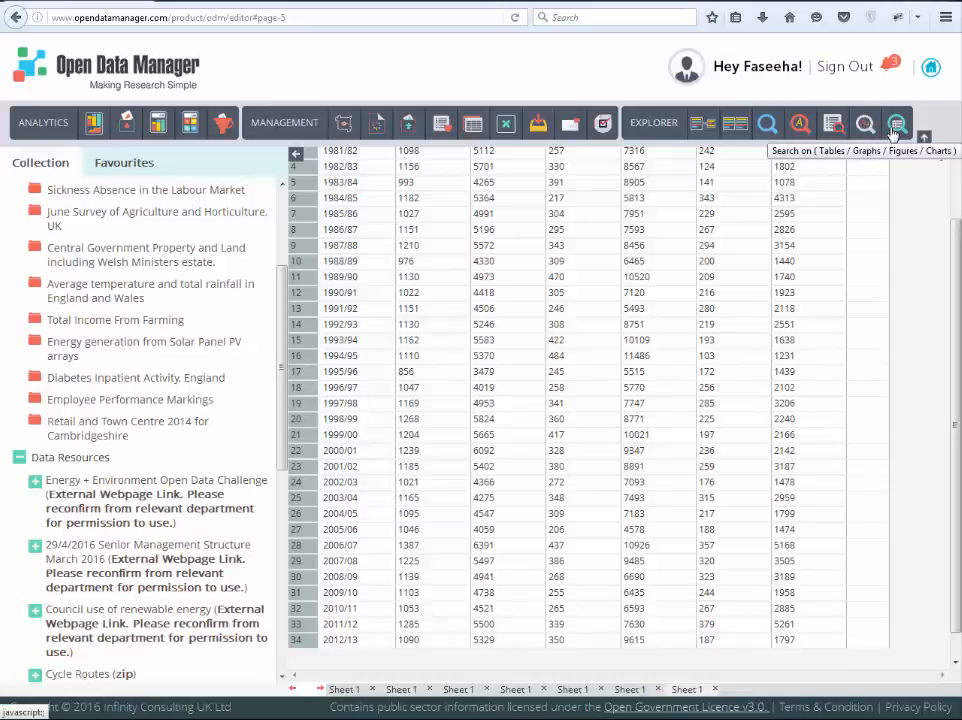
{"action": "left_click", "coordinate": [896, 131]}
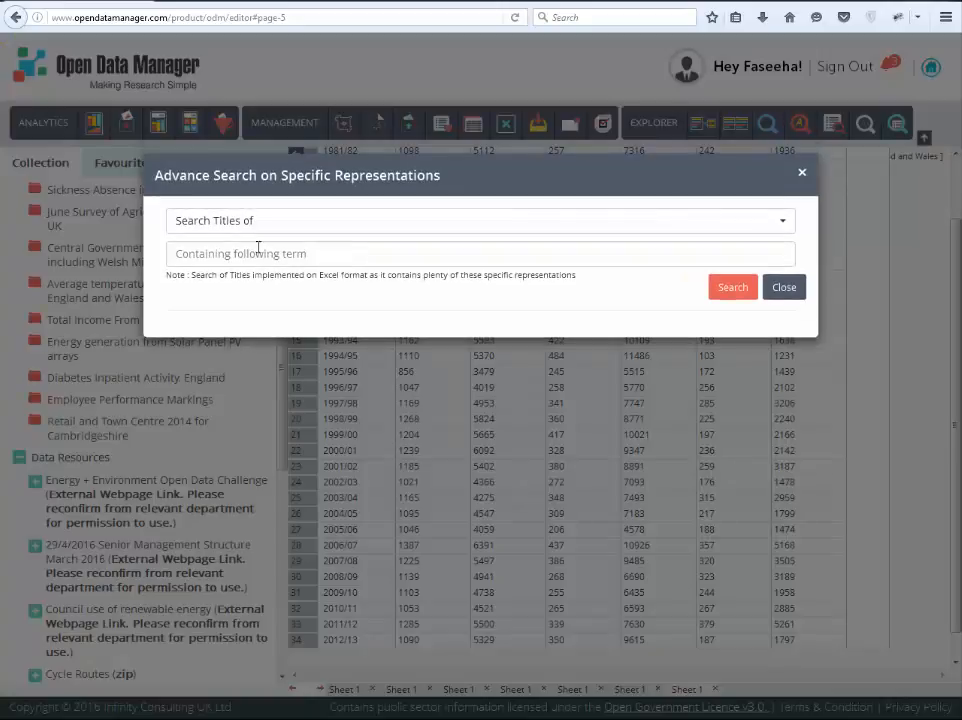
{"action": "left_click", "coordinate": [318, 223]}
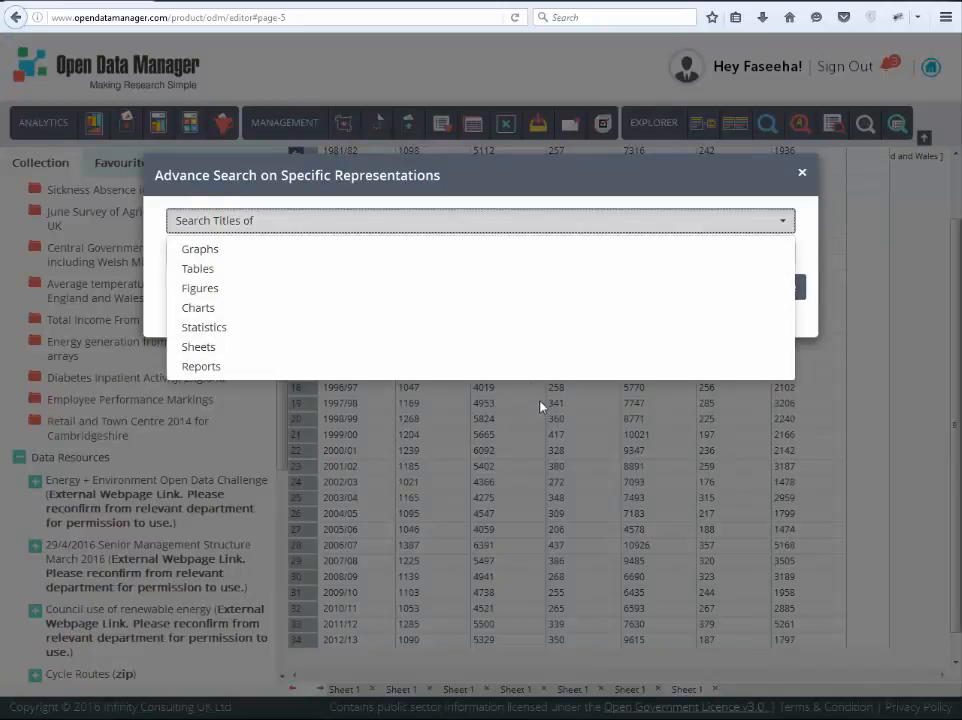
{"action": "left_click", "coordinate": [198, 307]}
{"action": "left_click", "coordinate": [183, 254]}
{"action": "type", "text": "temperature"}
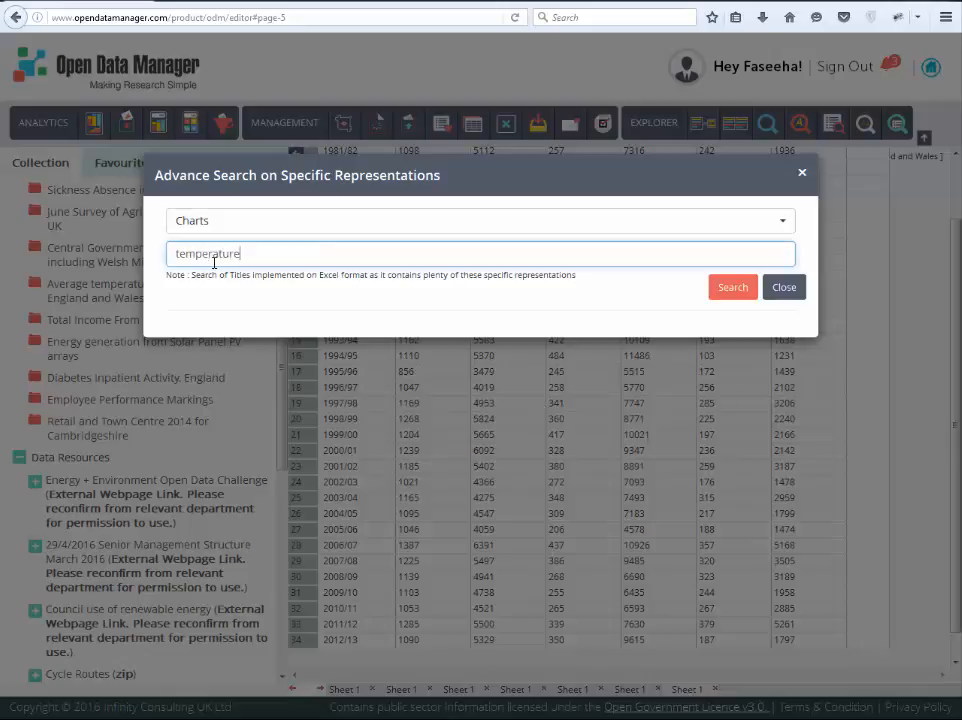
{"action": "left_click", "coordinate": [720, 291]}
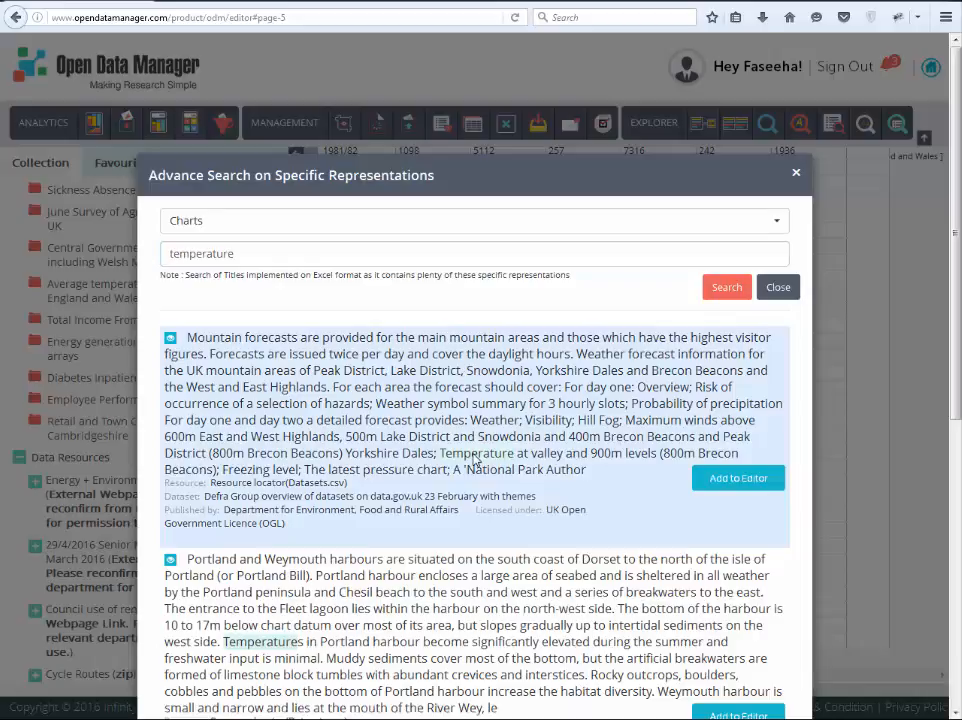
Step: Add the mountain forecasts result from Resource locator (Datasets.csv) to the editor and close the search
{"action": "scroll", "coordinate": [475, 458], "scroll_direction": "down", "scroll_amount": 2}
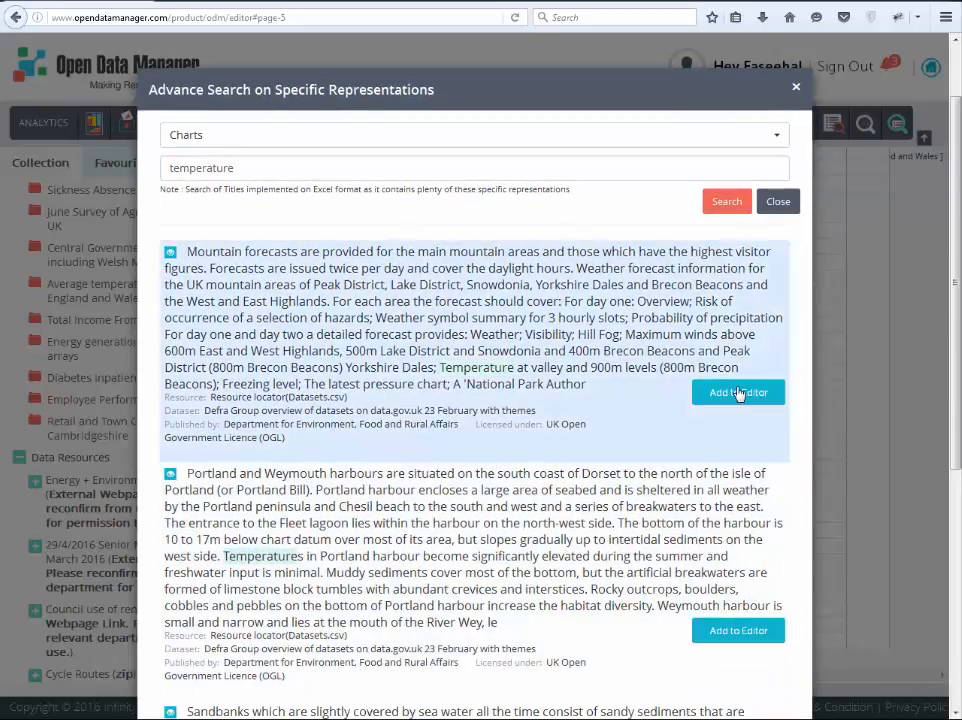
{"action": "left_click", "coordinate": [738, 393]}
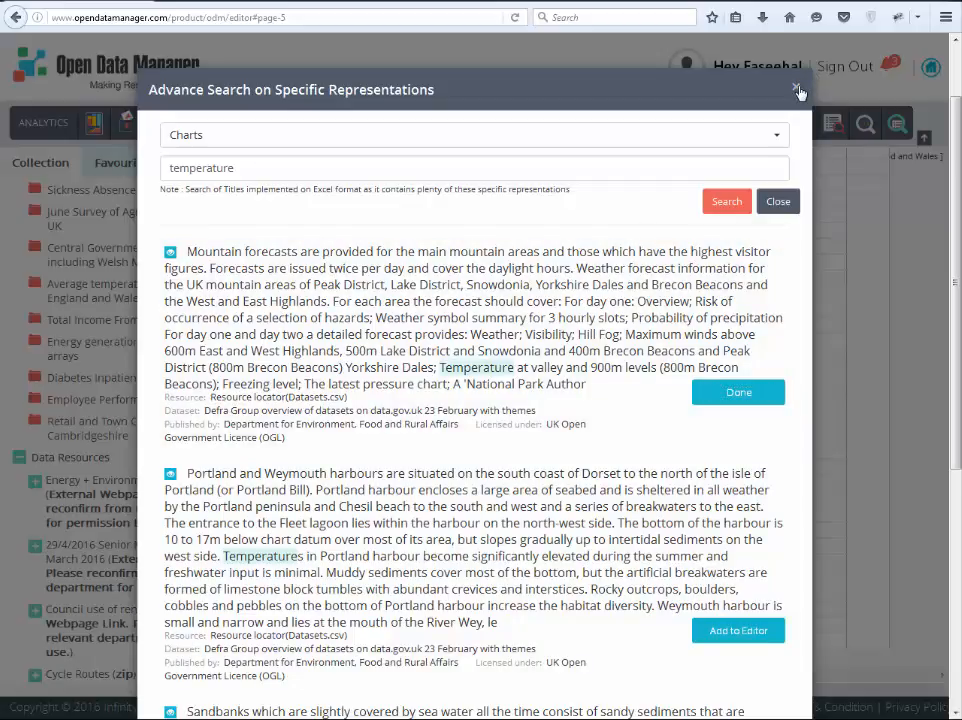
{"action": "left_click", "coordinate": [797, 89]}
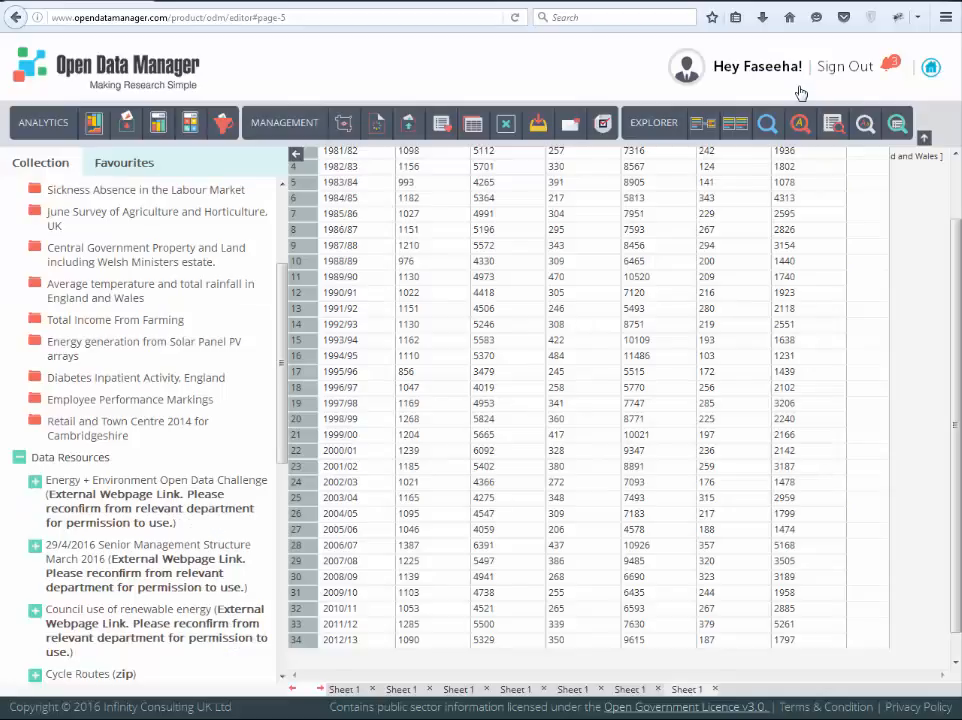
Step: Search resource contents for "Congenital Heart Disease" in the Health theme and add 2011 Statistics on Obesity, Physical Activity and Diet (xls) to the editor
{"action": "left_click", "coordinate": [836, 126]}
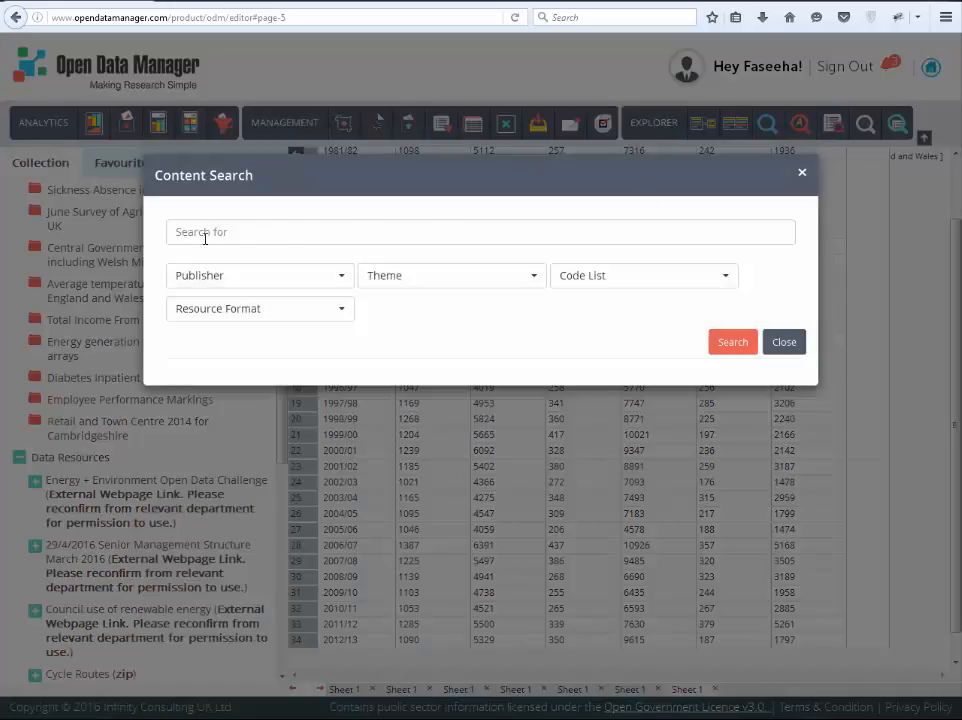
{"action": "left_click", "coordinate": [271, 235]}
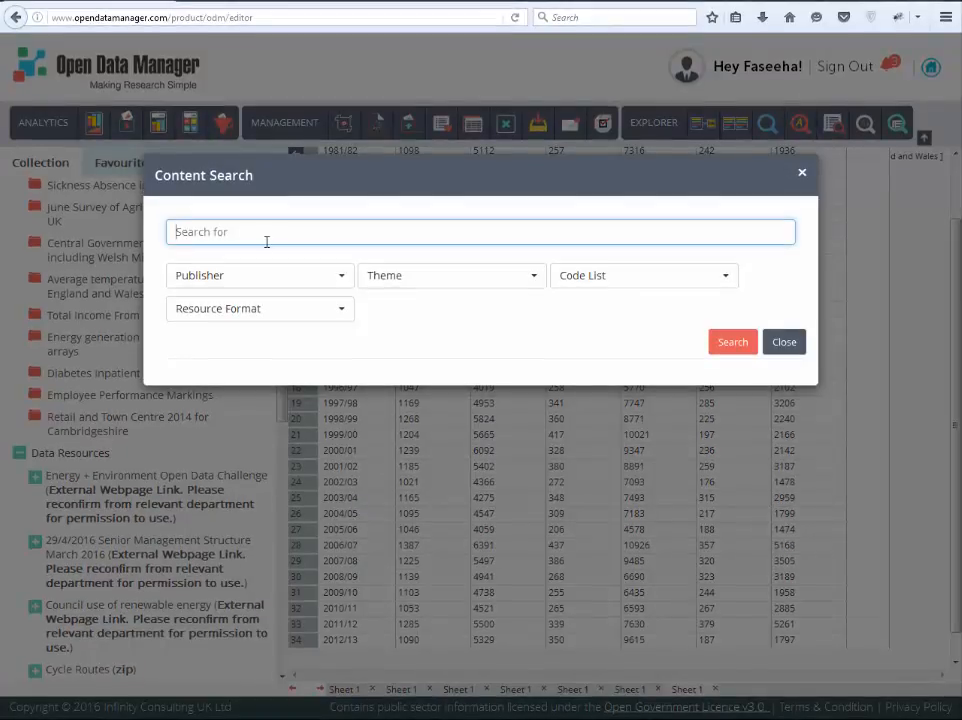
{"action": "type", "text": "Congenital Heart Disease"}
{"action": "left_click", "coordinate": [425, 281]}
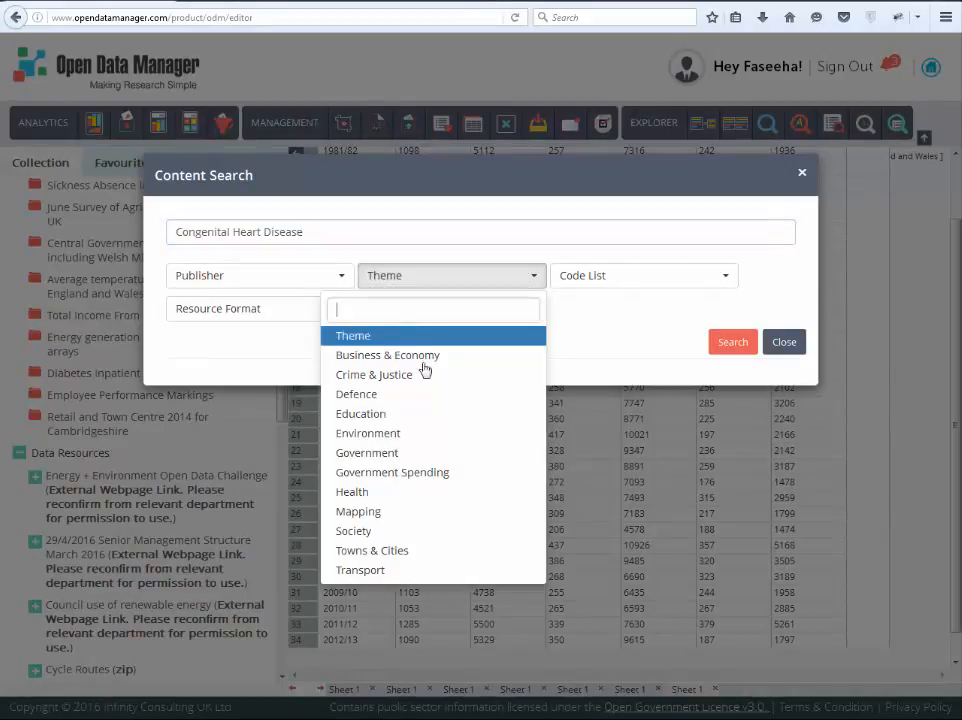
{"action": "left_click", "coordinate": [352, 491]}
{"action": "left_click", "coordinate": [733, 342]}
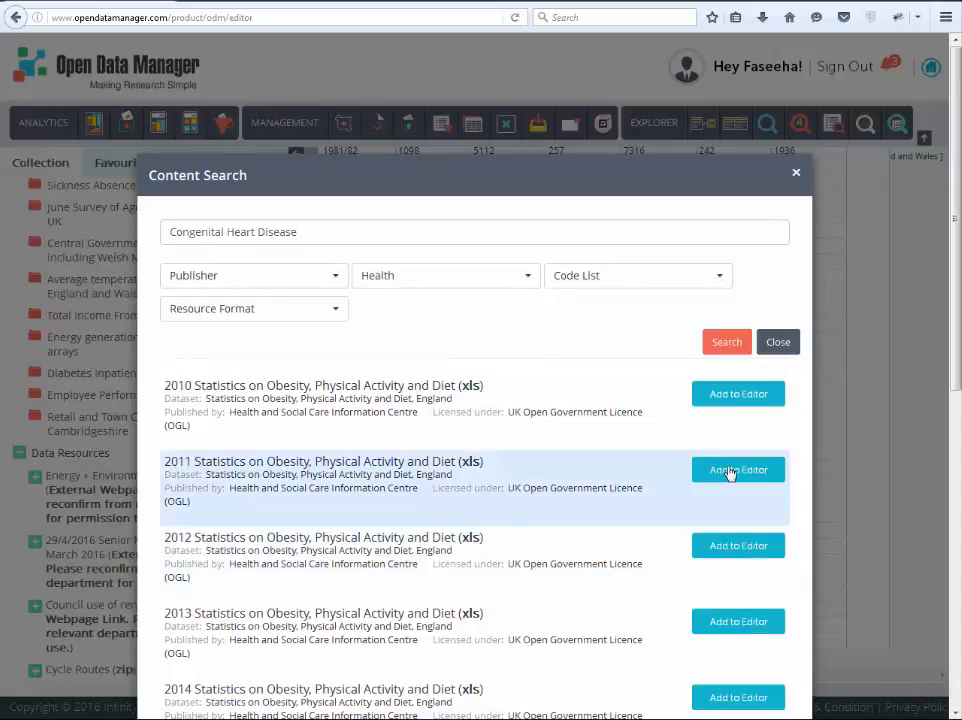
{"action": "left_click", "coordinate": [731, 470]}
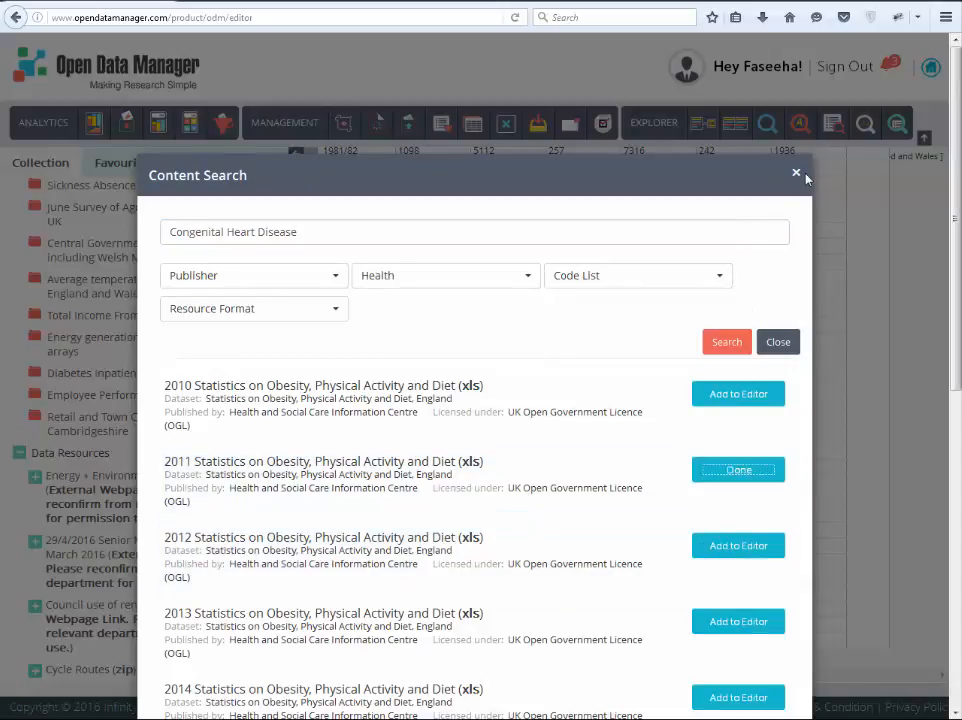
{"action": "left_click", "coordinate": [797, 175]}
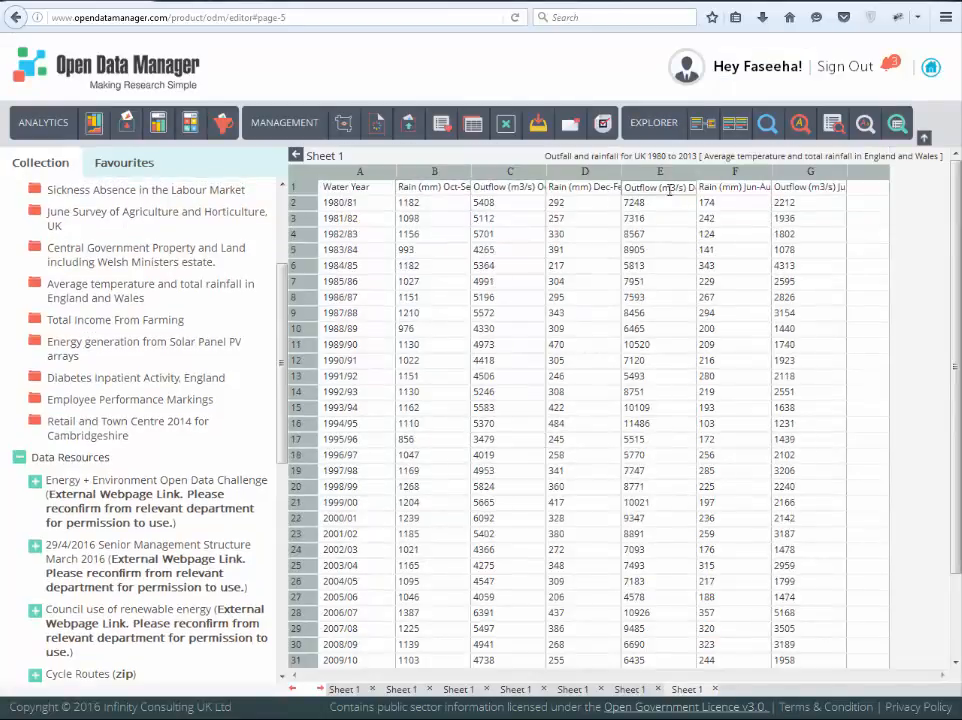
Step: Run Likely Relevance on the headers in C1 to E1 of the UK rainfall sheet and expand the fields of the Northern Ireland match
{"action": "left_click_drag", "start_coordinate": [670, 188], "coordinate": [516, 188]}
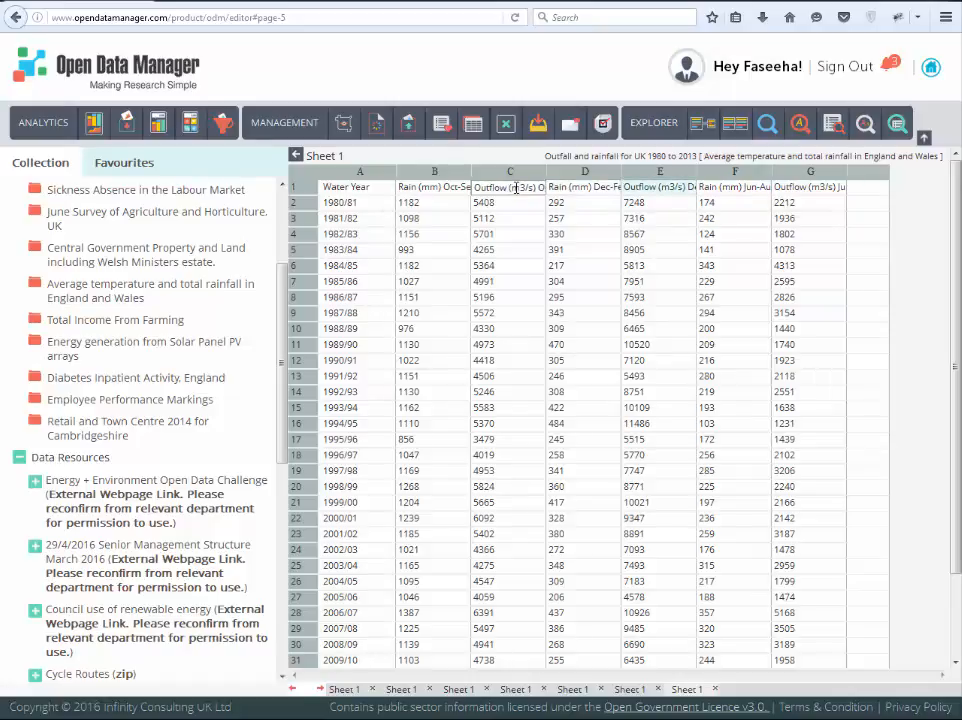
{"action": "left_click", "coordinate": [700, 129]}
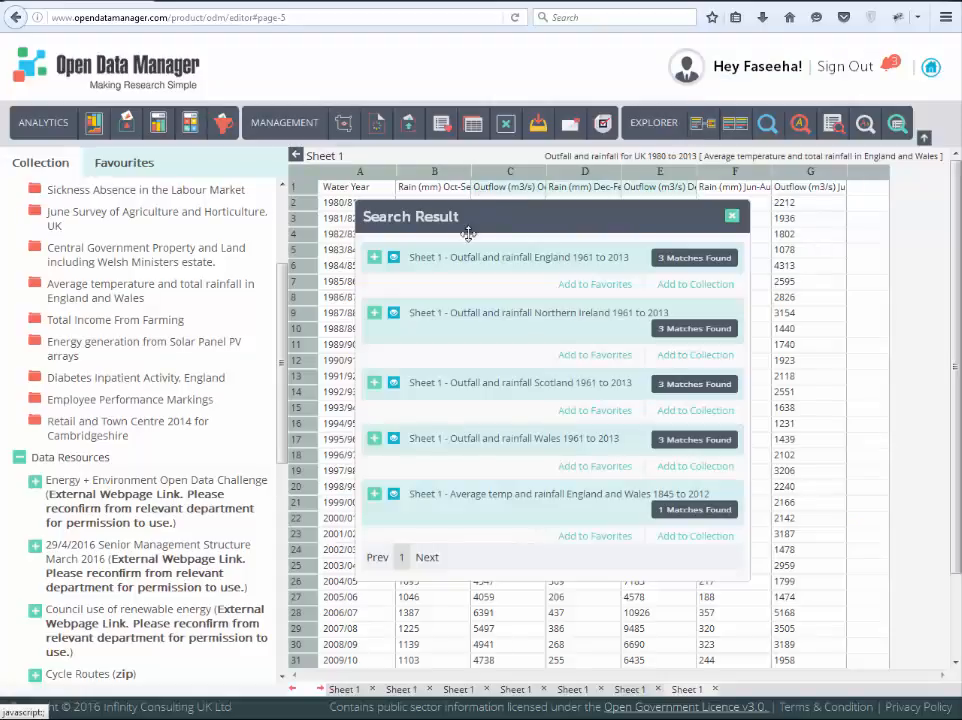
{"action": "left_click", "coordinate": [374, 313]}
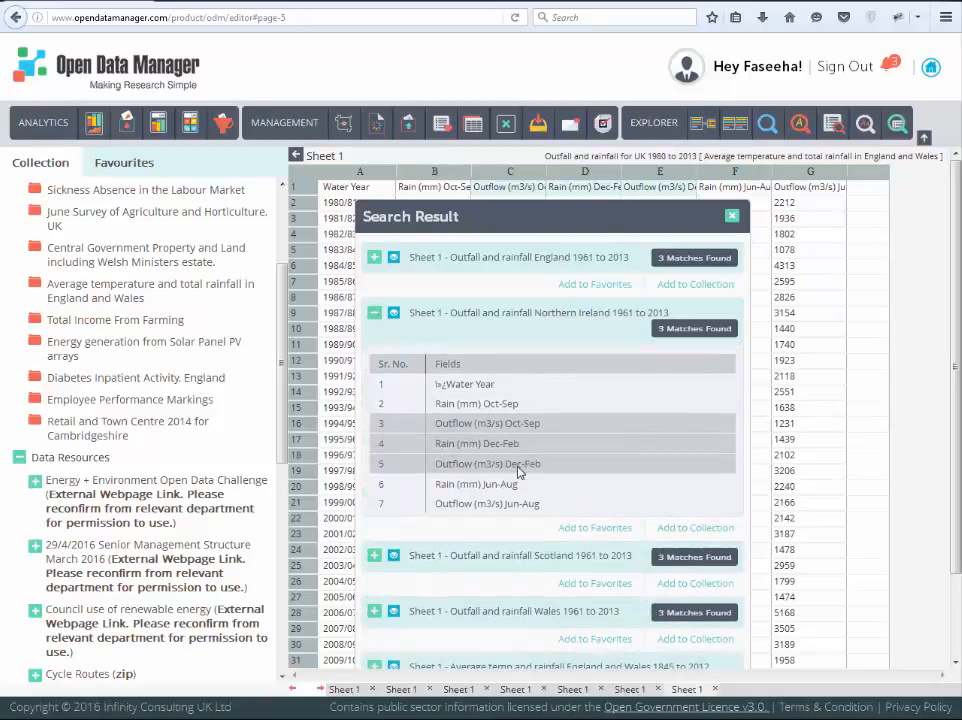
Step: Preview Outfall and rainfall Northern Ireland 1961 to 2013, and add Outfall and rainfall Wales 1961 to 2013 to the favourites
{"action": "left_click", "coordinate": [393, 316]}
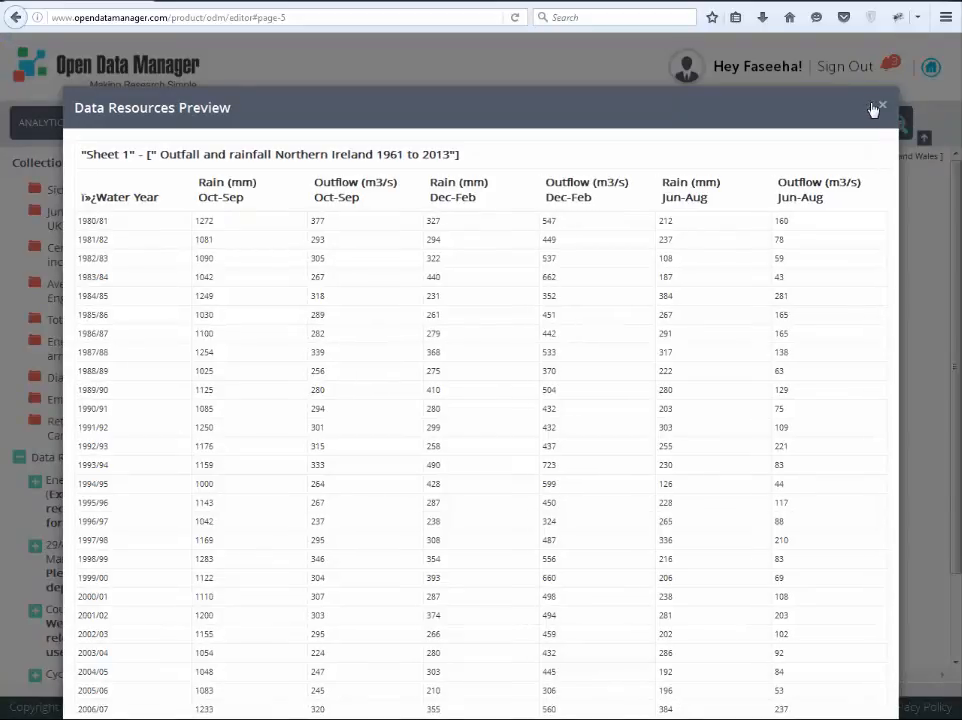
{"action": "left_click", "coordinate": [871, 108]}
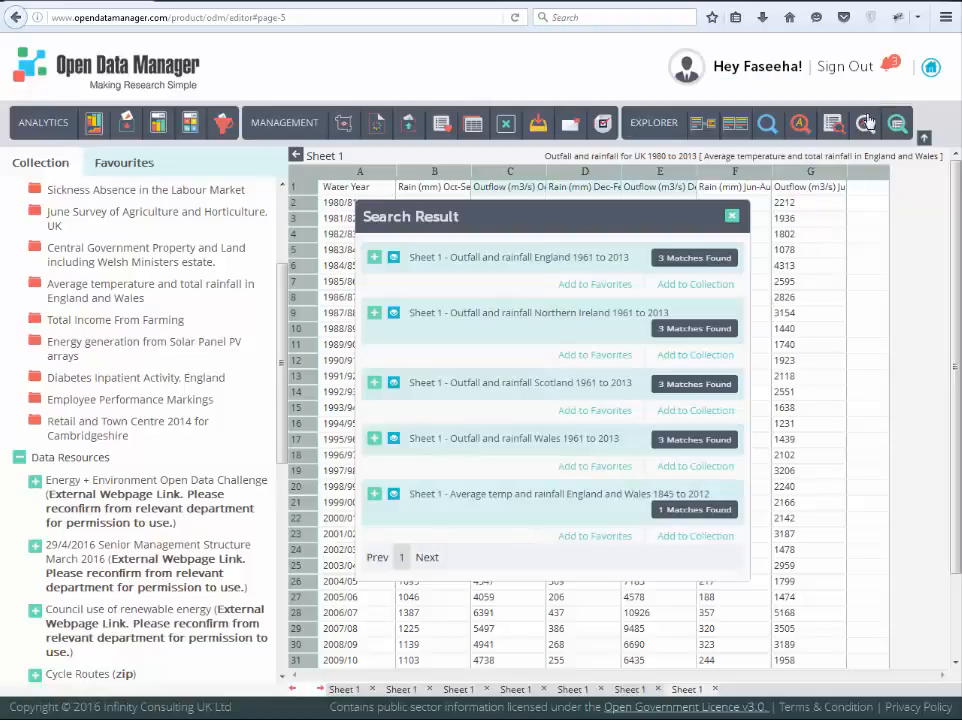
{"action": "left_click", "coordinate": [598, 467]}
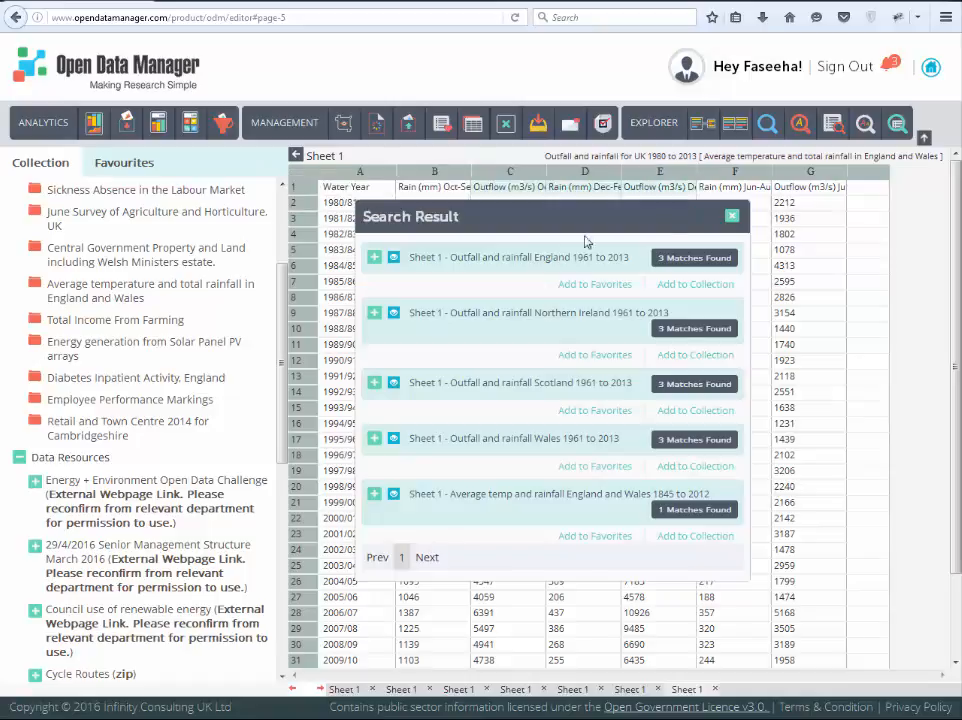
Step: Add the Energy + Environment Open Data Challenge resource to the favourites and remove it from the collection
{"action": "left_click", "coordinate": [91, 560]}
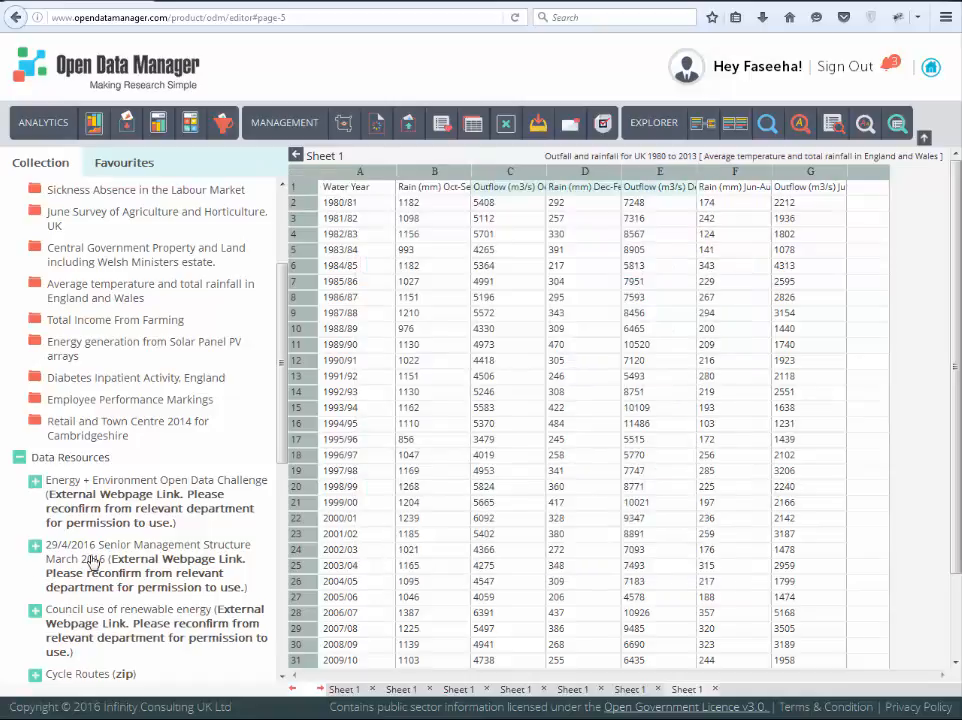
{"action": "left_click", "coordinate": [131, 497]}
{"action": "left_click", "coordinate": [442, 124]}
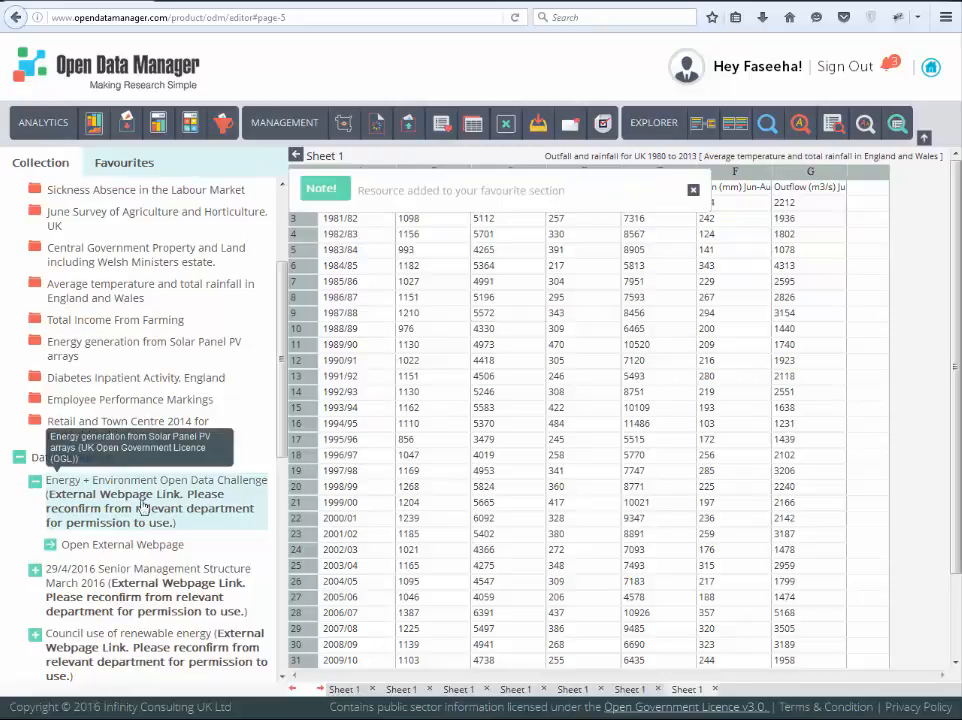
{"action": "left_click", "coordinate": [509, 132]}
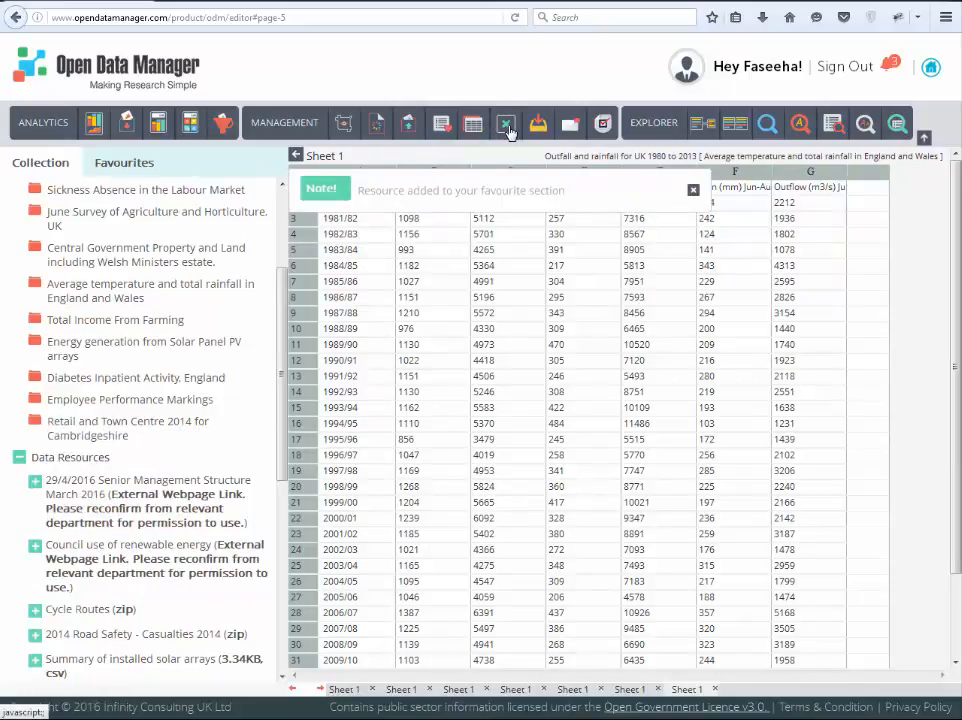
Step: Write the note "this data is related to senior post" for the 29/4/2016 Senior Management Structure March 2016 resource
{"action": "left_click", "coordinate": [472, 130]}
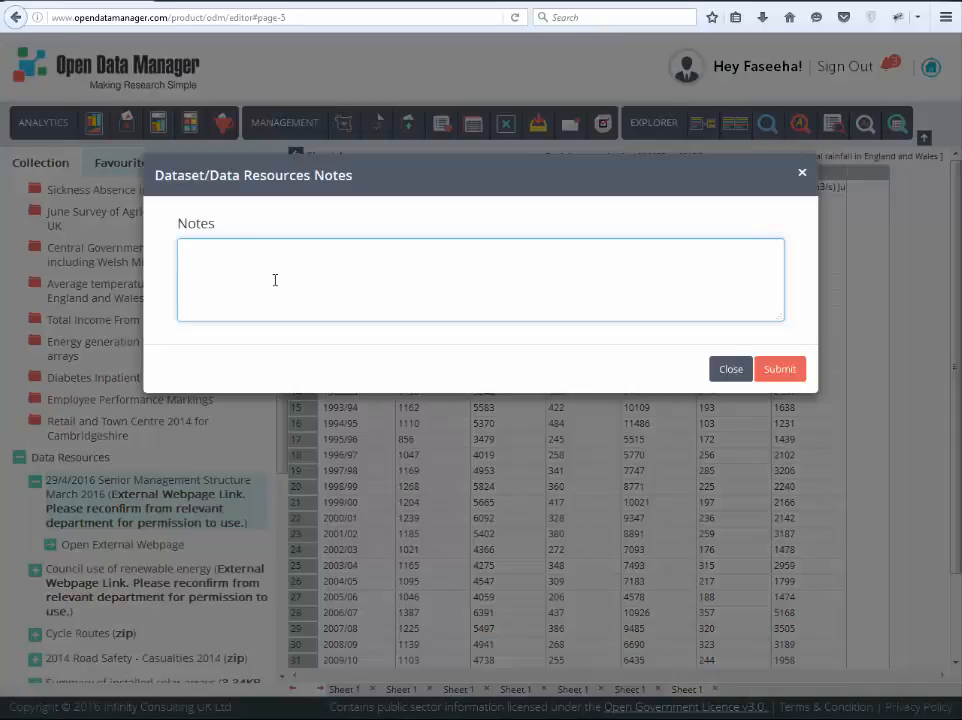
{"action": "type", "text": "this  data is related to senior post"}
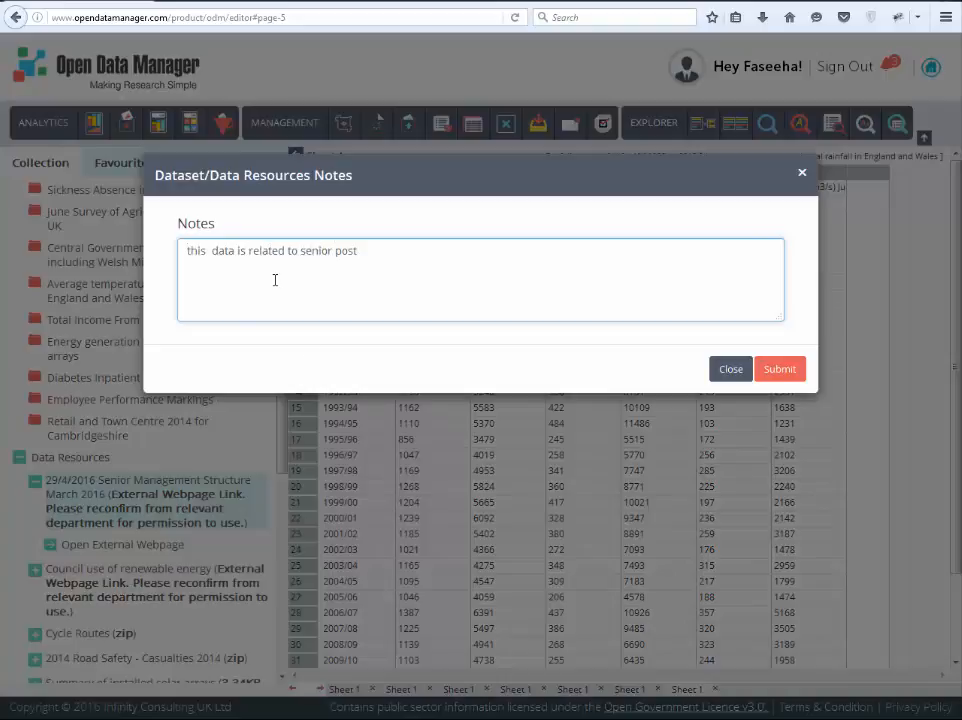
{"action": "left_click", "coordinate": [731, 369]}
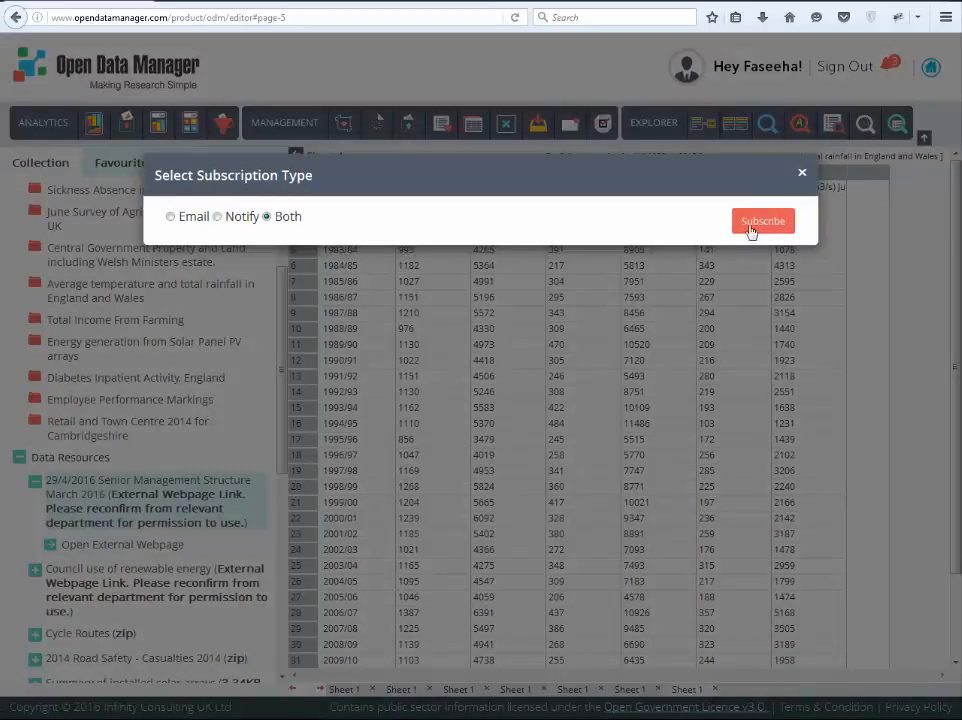
Step: Subscribe to the Senior Management Structure resource with the Both option and check the resource update notifications
{"action": "left_click", "coordinate": [749, 222]}
{"action": "left_click", "coordinate": [889, 67]}
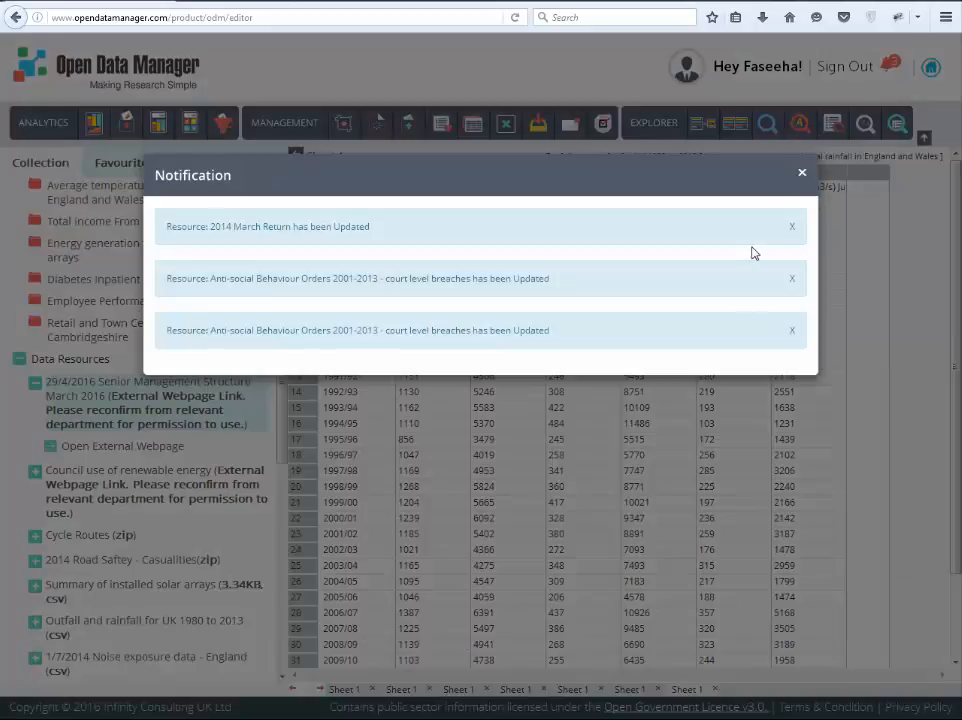
{"action": "left_click", "coordinate": [803, 176]}
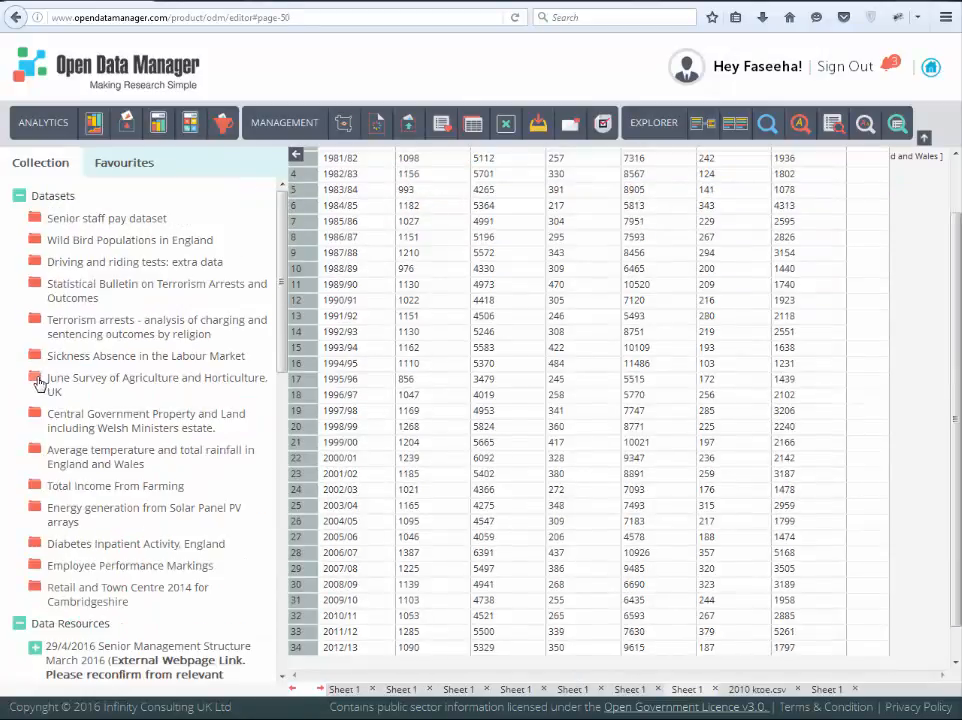
Step: Plot rows 7 to 15 of Year and Total pigs from the June Survey's Pigs time series as line, bar and scatter charts
{"action": "left_click", "coordinate": [39, 384]}
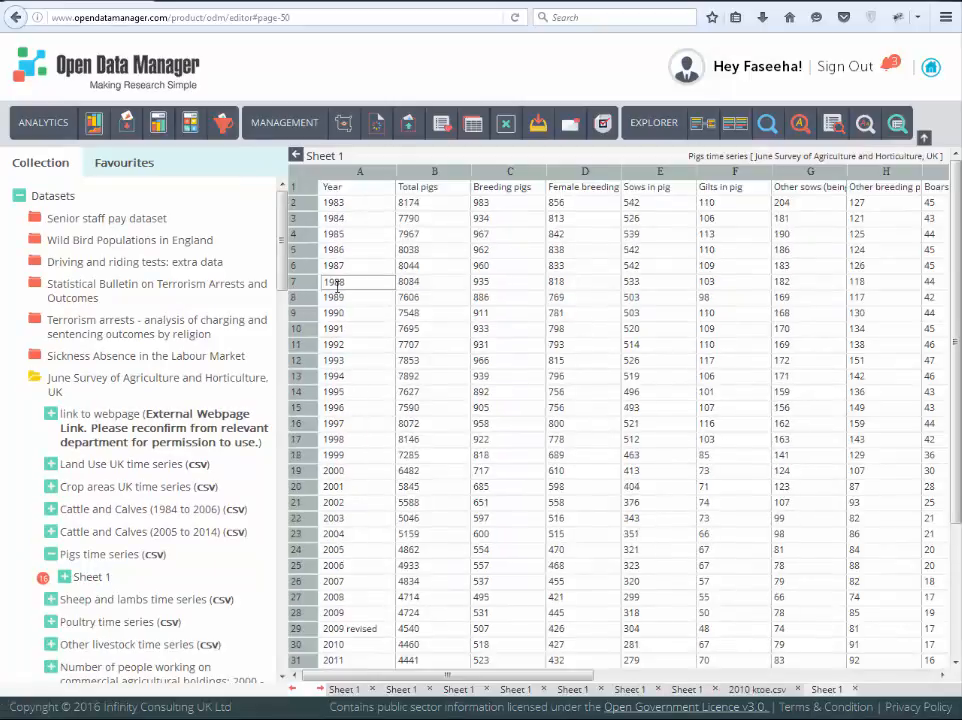
{"action": "left_click_drag", "start_coordinate": [362, 282], "coordinate": [448, 411]}
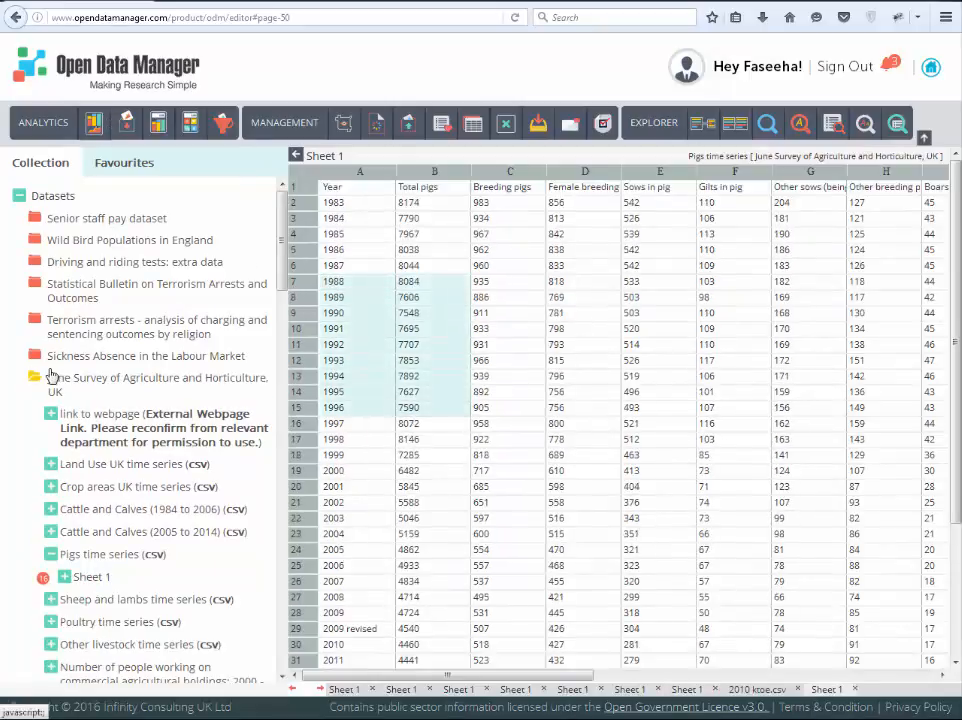
{"action": "left_click", "coordinate": [94, 123]}
{"action": "left_click", "coordinate": [99, 318]}
{"action": "left_click", "coordinate": [105, 456]}
{"action": "left_click", "coordinate": [105, 516]}
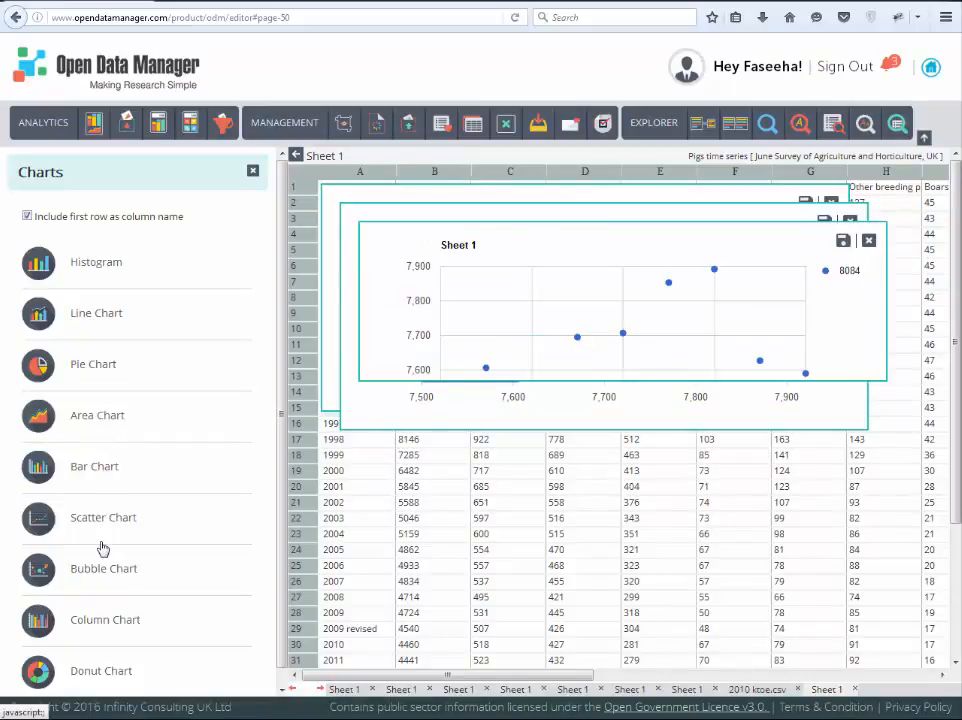
Step: Discard the scatter and bar charts and save the line chart under the name "Pigs"
{"action": "left_click", "coordinate": [852, 240]}
{"action": "left_click", "coordinate": [849, 223]}
{"action": "left_click", "coordinate": [805, 203]}
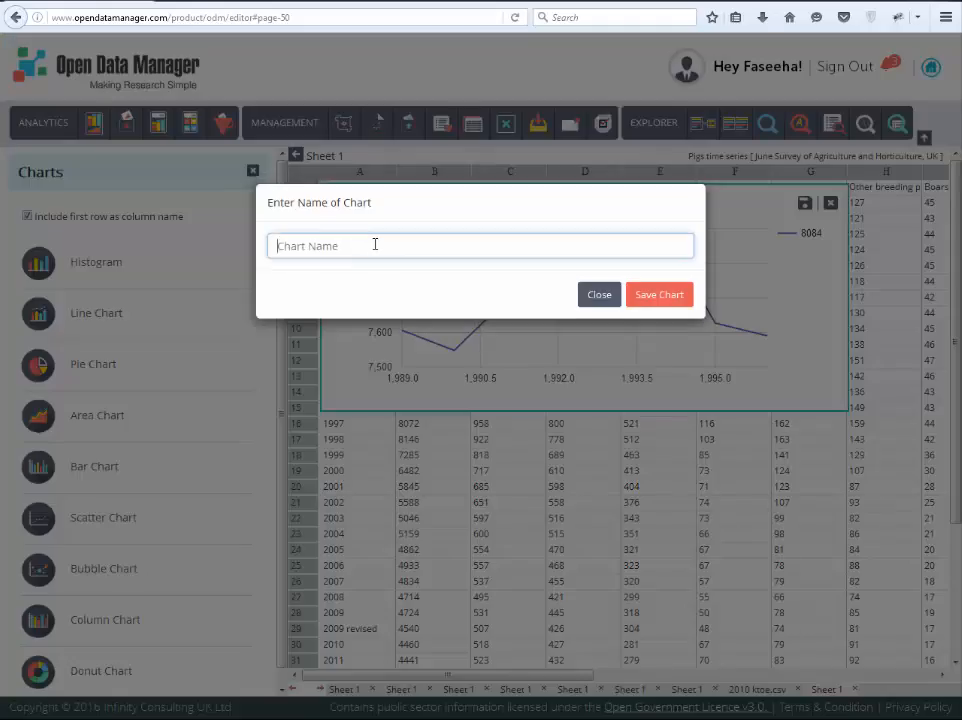
{"action": "left_click", "coordinate": [375, 244]}
{"action": "type", "text": "Pigs  popullation"}
{"action": "key", "text": "Return"}
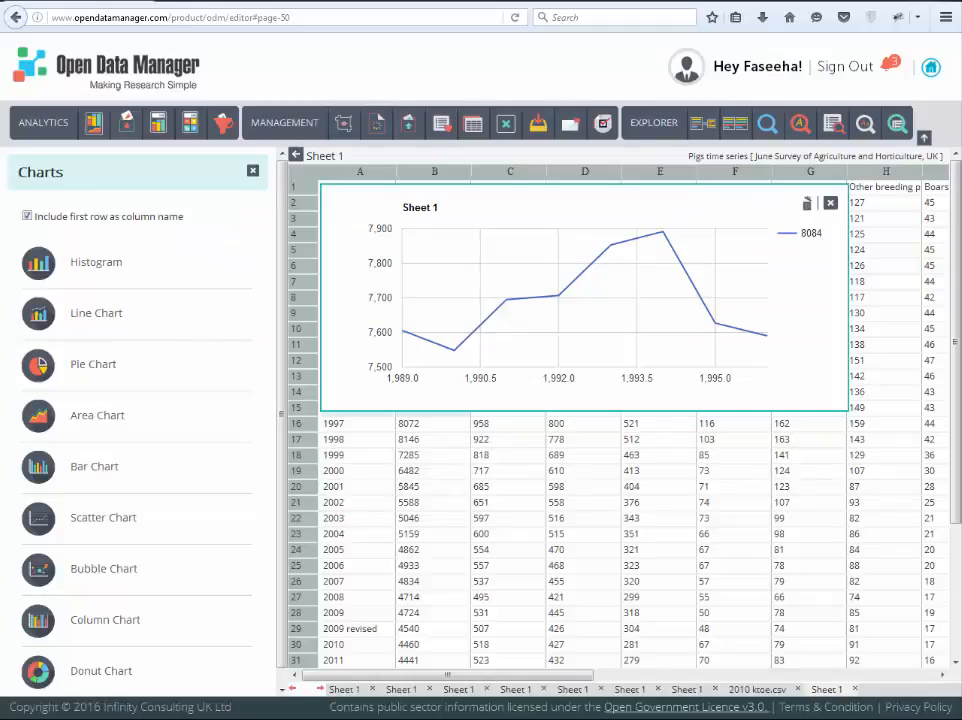
Step: Calculate the standard deviation and geometric mean of the selected Year and Total pigs cells in rows 7 to 15
{"action": "left_click", "coordinate": [158, 123]}
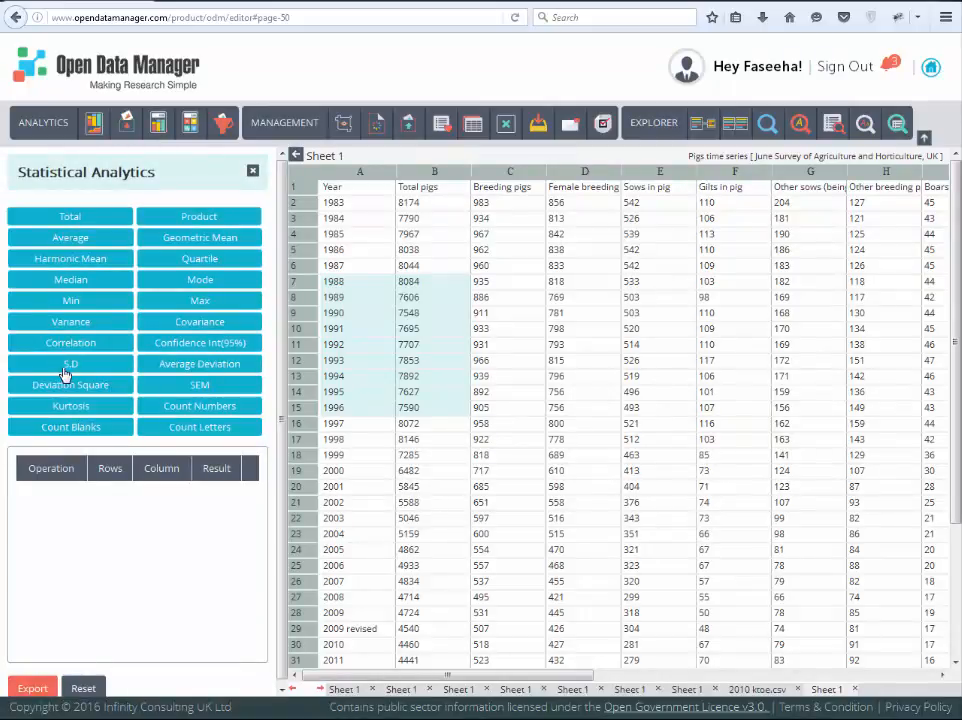
{"action": "left_click", "coordinate": [62, 366]}
{"action": "left_click", "coordinate": [213, 238]}
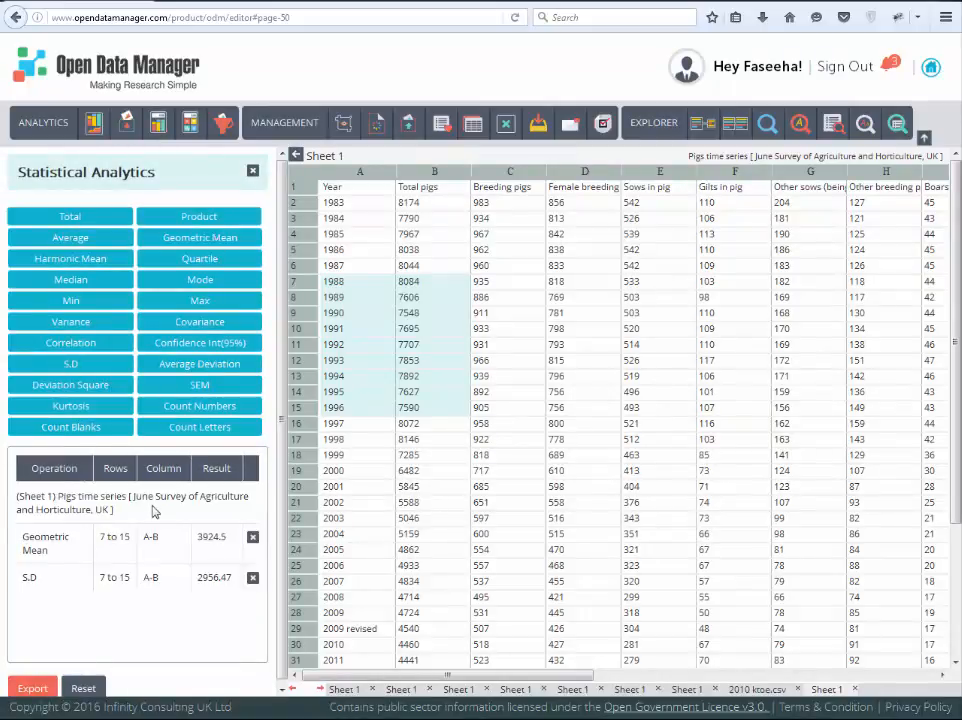
Step: Export the calculated standard deviation and geometric mean results to a file
{"action": "left_click", "coordinate": [45, 688]}
{"action": "left_click", "coordinate": [552, 421]}
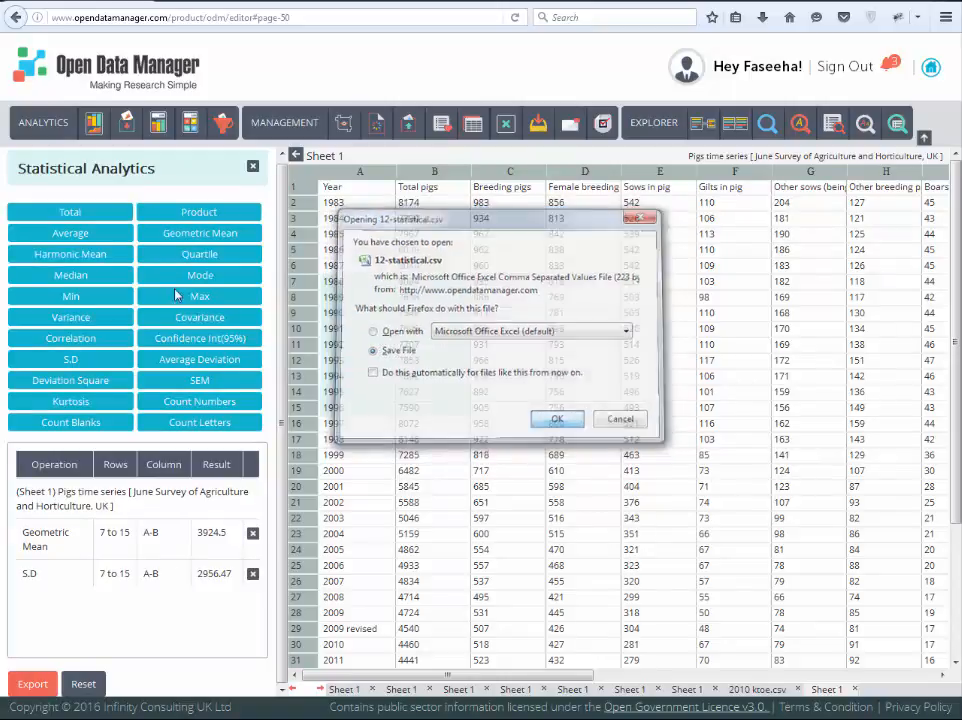
Step: Add columns B and C of the Pigs time series with a Mathematical Analytics operation and inspect the sheet's far columns
{"action": "left_click", "coordinate": [190, 122]}
{"action": "left_click", "coordinate": [198, 218]}
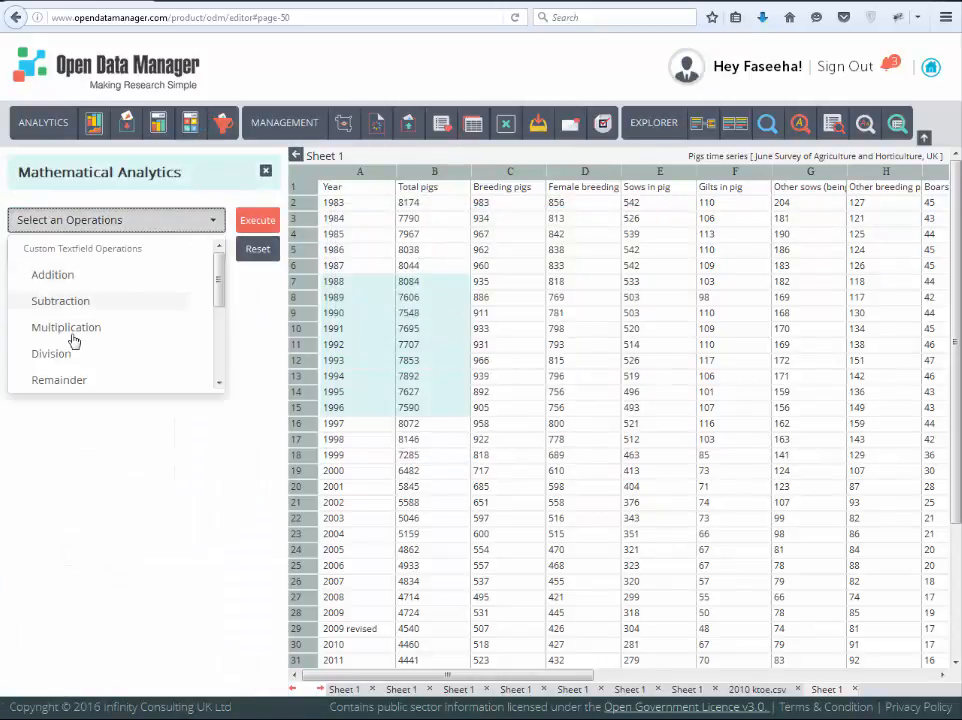
{"action": "scroll", "coordinate": [70, 340], "scroll_direction": "down", "scroll_amount": 2}
{"action": "left_click", "coordinate": [60, 354]}
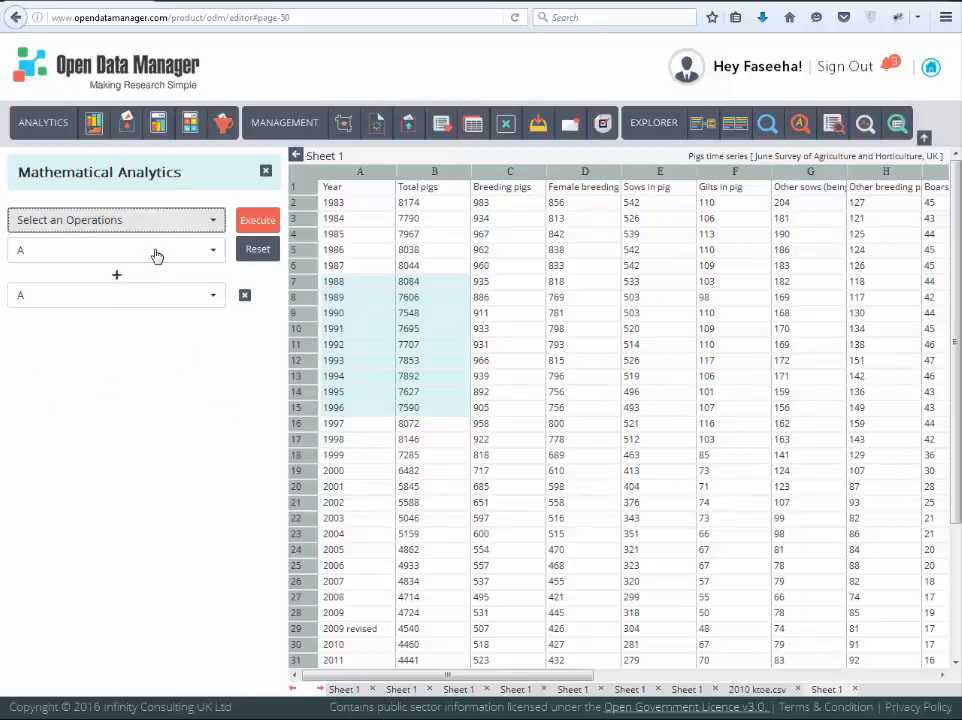
{"action": "left_click", "coordinate": [150, 250]}
{"action": "left_click", "coordinate": [26, 305]}
{"action": "left_click", "coordinate": [116, 295]}
{"action": "left_click", "coordinate": [60, 376]}
{"action": "left_click", "coordinate": [257, 219]}
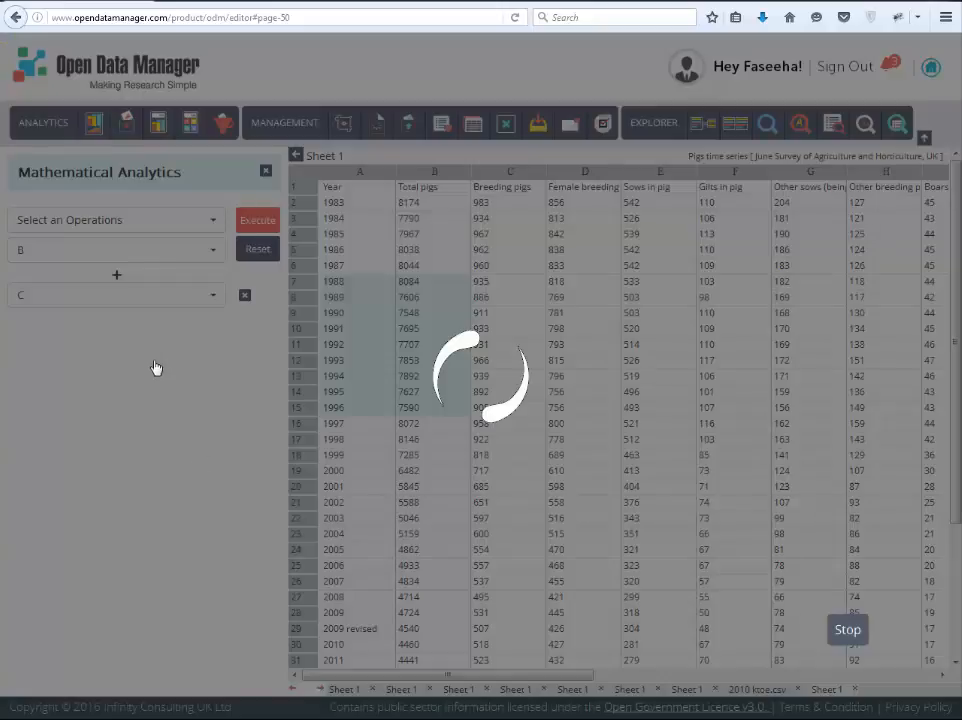
{"action": "left_click_drag", "start_coordinate": [553, 677], "coordinate": [926, 677]}
{"action": "left_click_drag", "start_coordinate": [695, 676], "coordinate": [296, 675]}
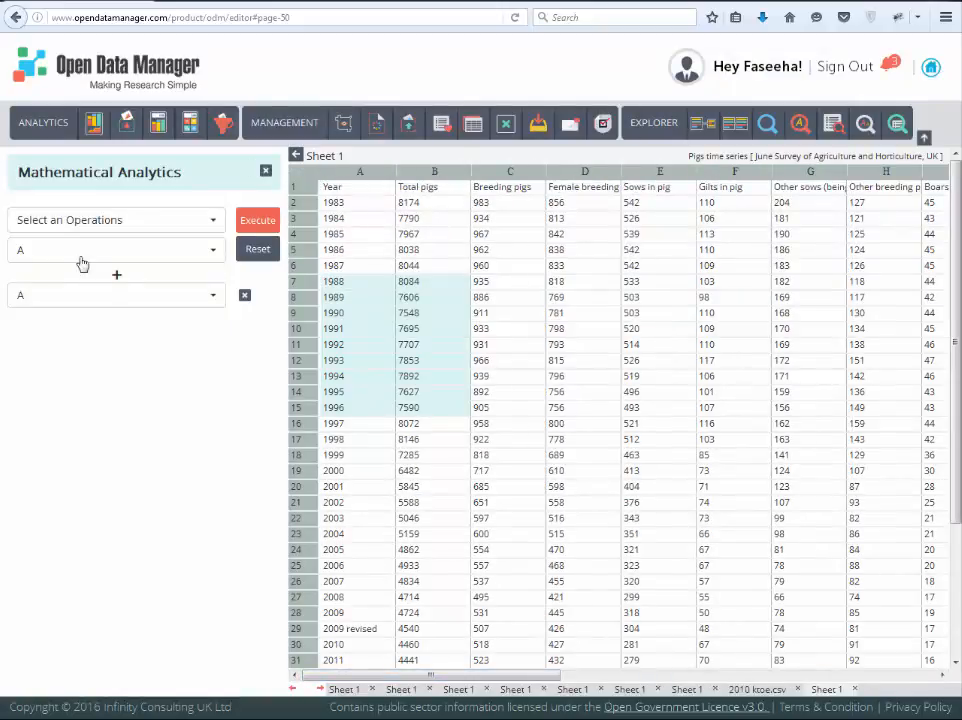
Step: Append a division by 5 to the mathematical operation so the formula reads A + A / 5
{"action": "left_click", "coordinate": [80, 220]}
{"action": "scroll", "coordinate": [52, 312], "scroll_direction": "down", "scroll_amount": 2}
{"action": "left_click", "coordinate": [50, 300]}
{"action": "left_click", "coordinate": [20, 341]}
{"action": "type", "text": "5"}
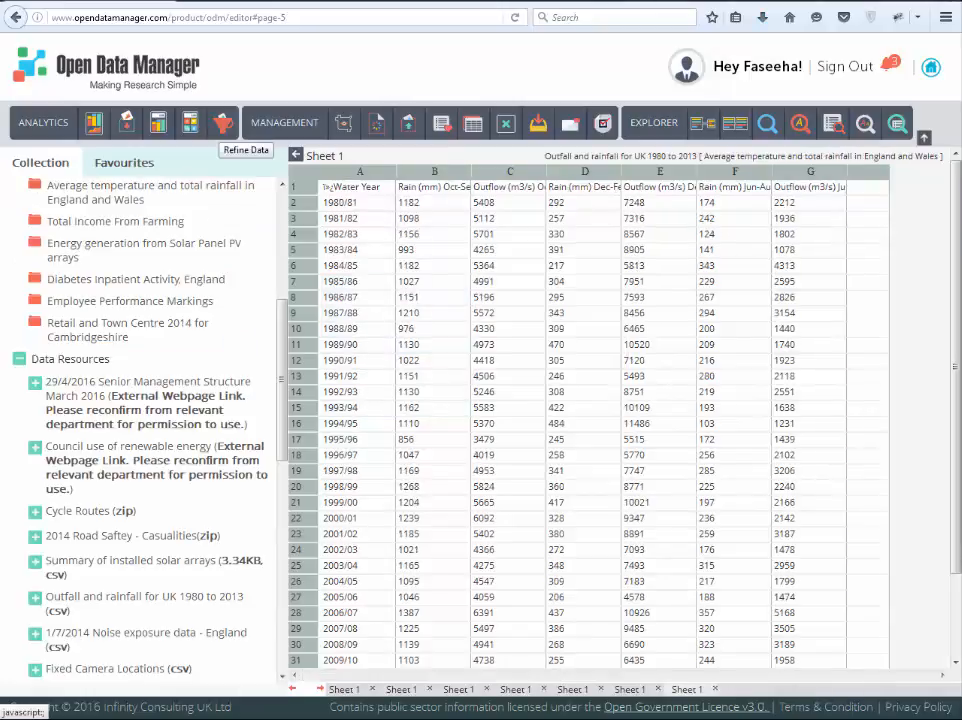
Step: Load Sheet 1 of the 17/11/2014 Planned road works on the HA road network resource into the editor
{"action": "scroll", "coordinate": [60, 480], "scroll_direction": "down", "scroll_amount": 8}
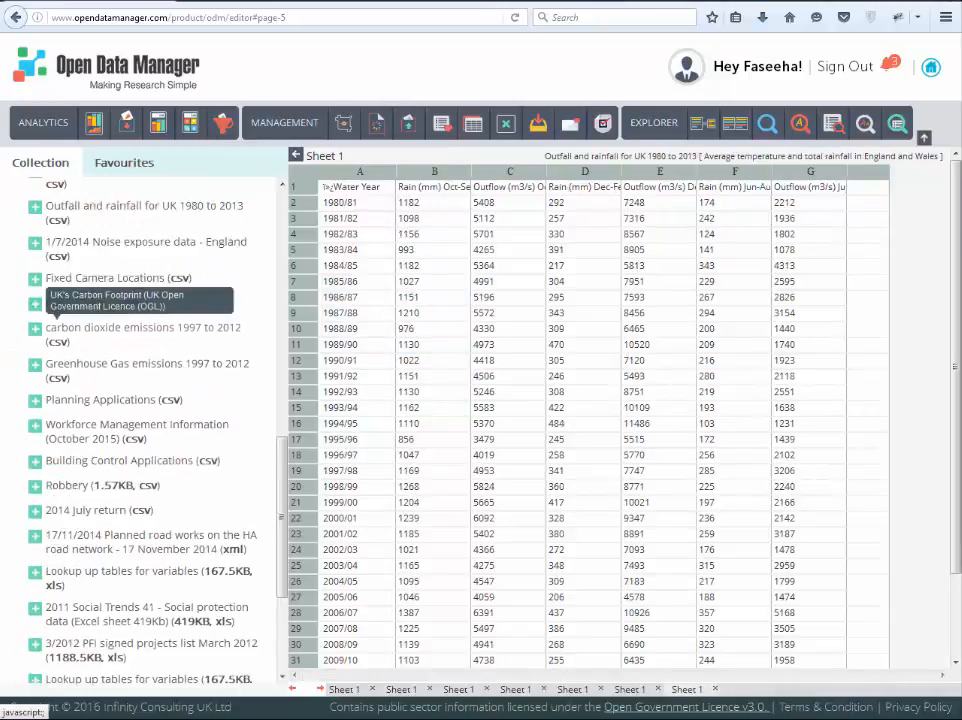
{"action": "left_click", "coordinate": [35, 497]}
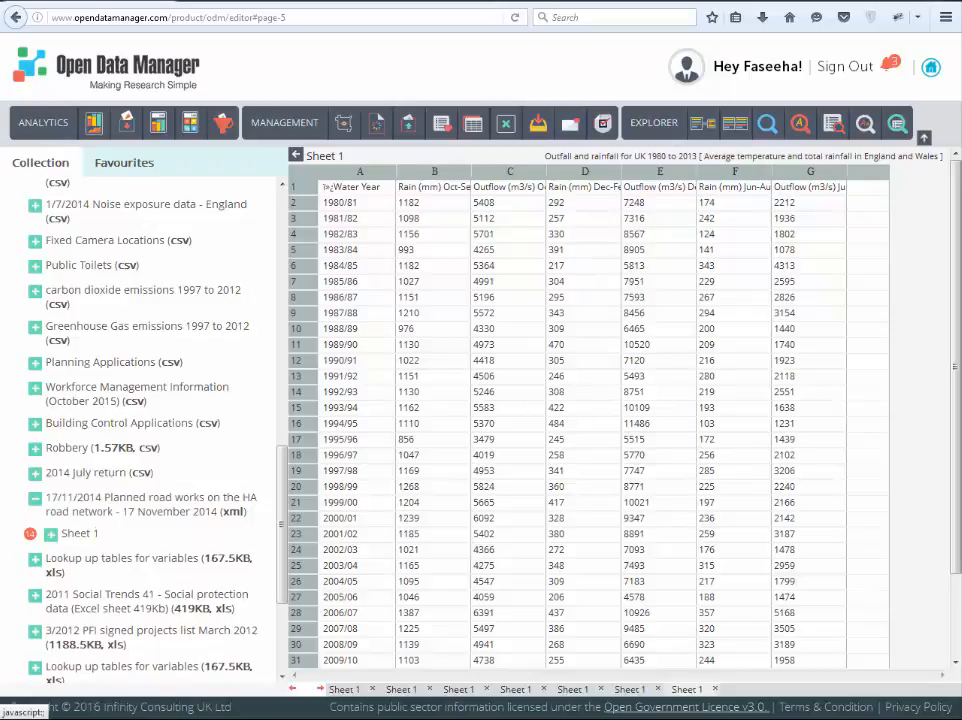
{"action": "left_click", "coordinate": [50, 533]}
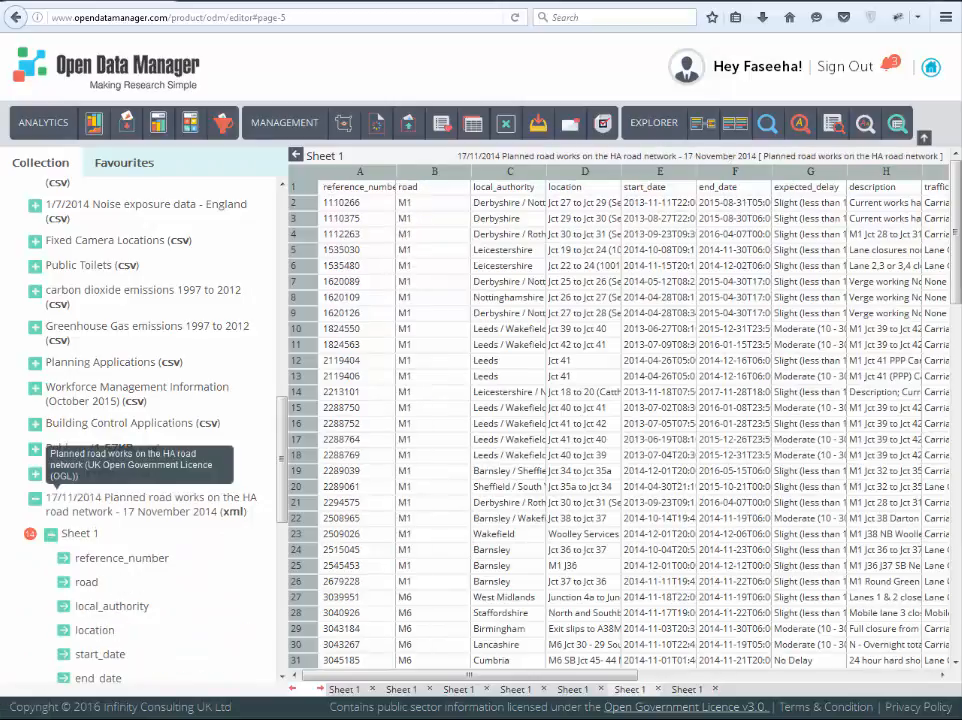
Step: Apply a Text Facet refinement to column C (local_authority) of the planned road works sheet
{"action": "left_click", "coordinate": [223, 123]}
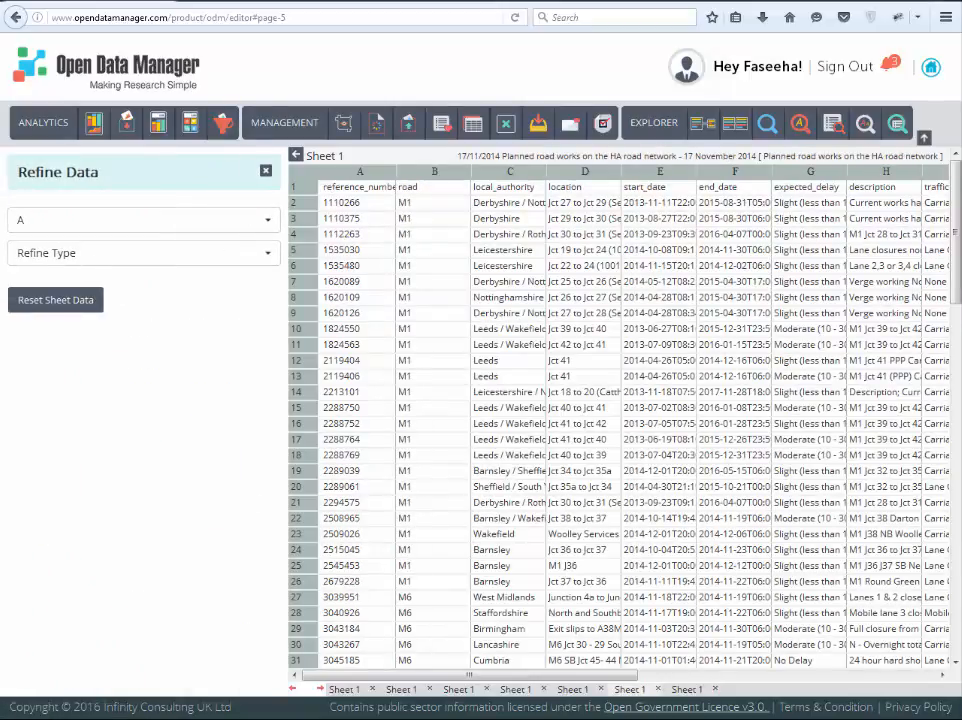
{"action": "left_click", "coordinate": [144, 220]}
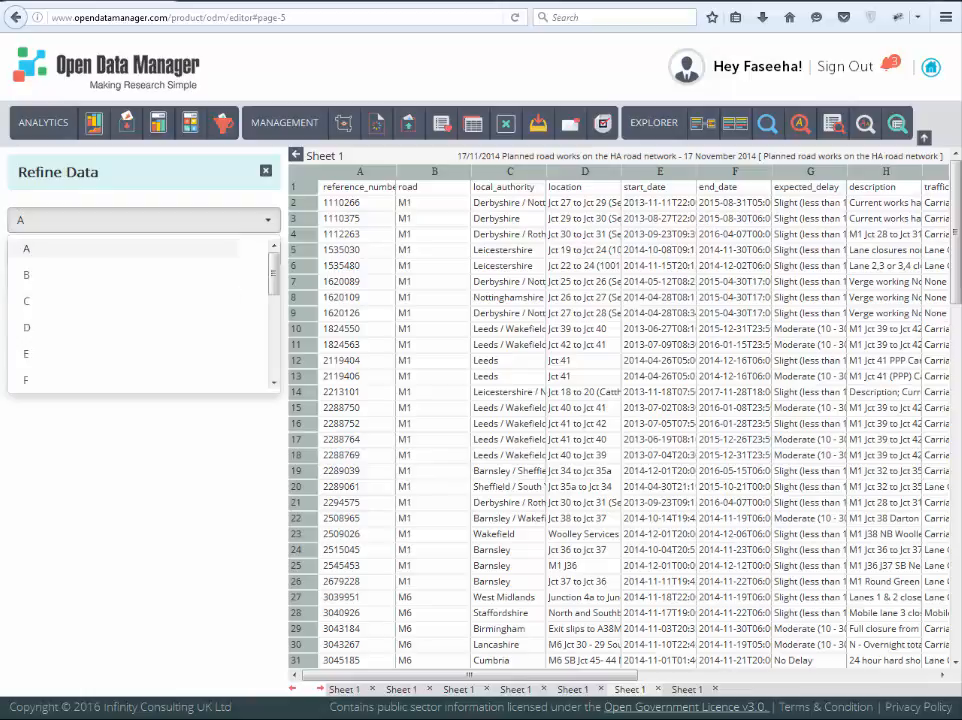
{"action": "left_click", "coordinate": [130, 301]}
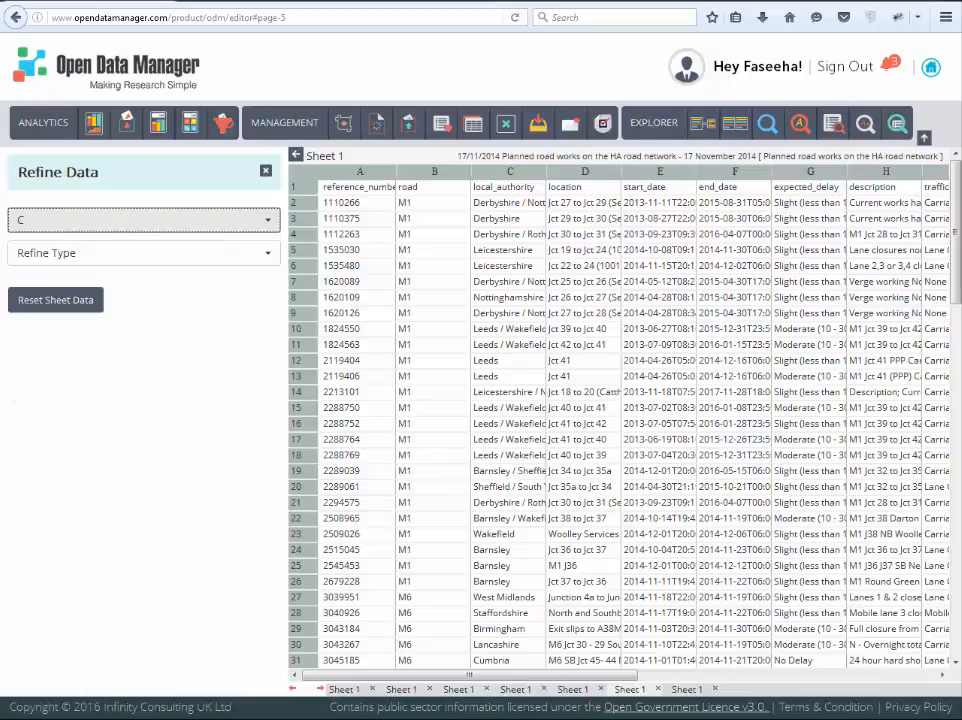
{"action": "left_click", "coordinate": [144, 253]}
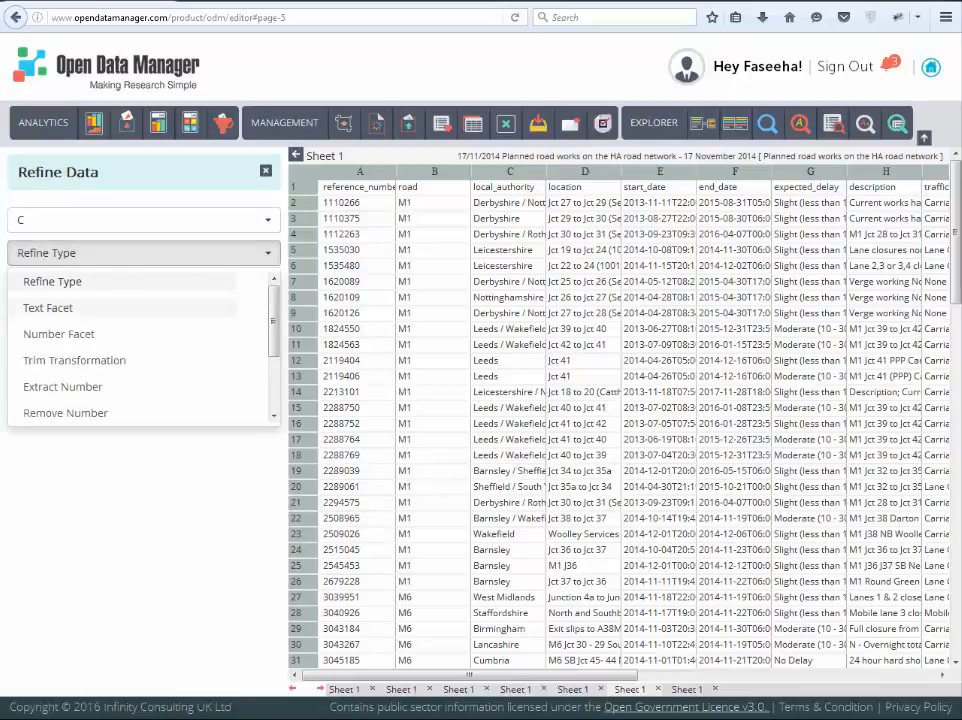
{"action": "left_click", "coordinate": [48, 308]}
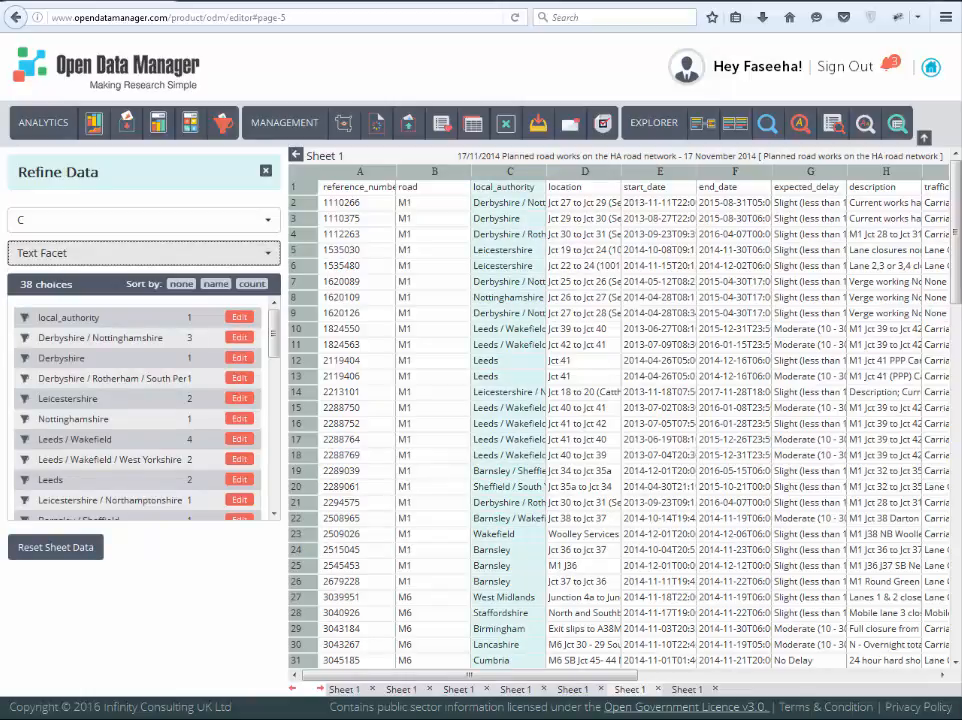
Step: Replace the facet value "Leeds" with "Leeds / Wakefield / West Yorkshire" in the local_authority column
{"action": "left_click", "coordinate": [239, 480]}
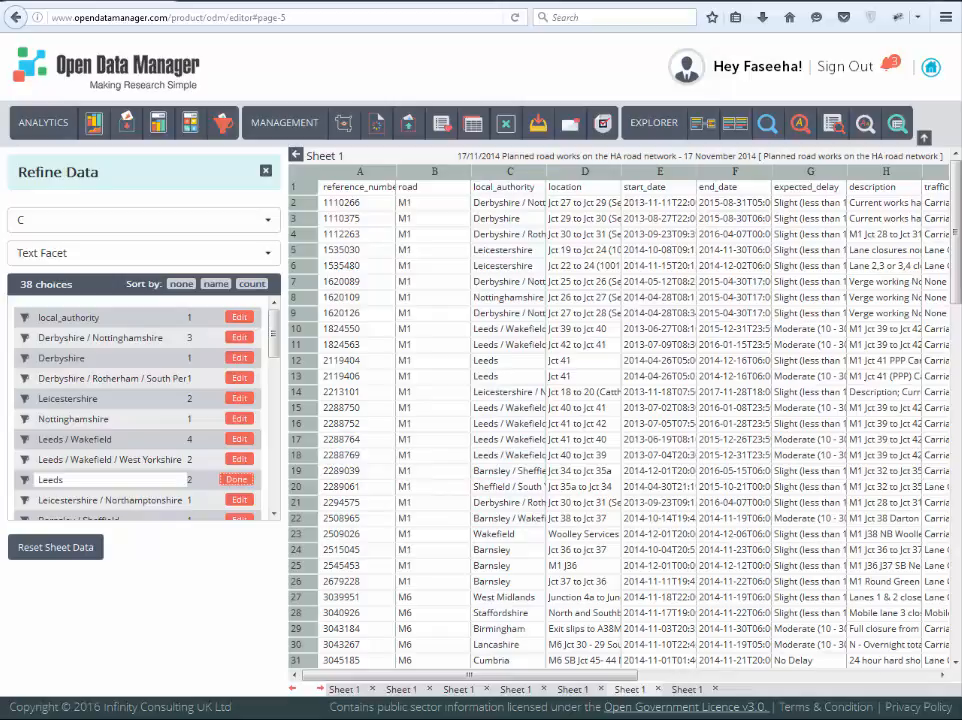
{"action": "type", "text": "/ Wakefield / West Yorkshire"}
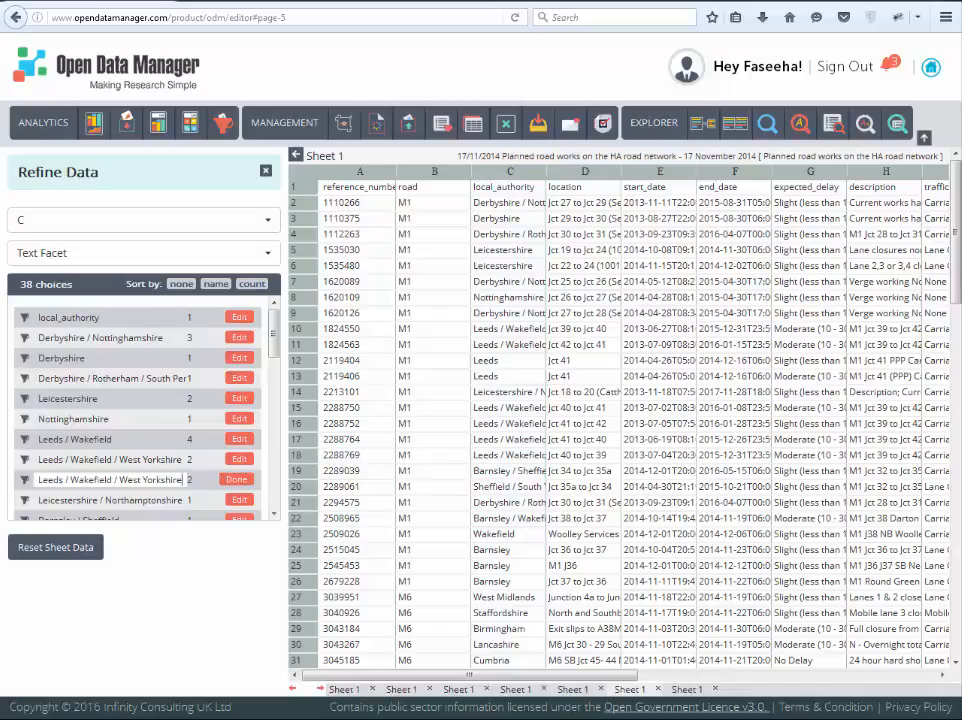
{"action": "left_click", "coordinate": [237, 480]}
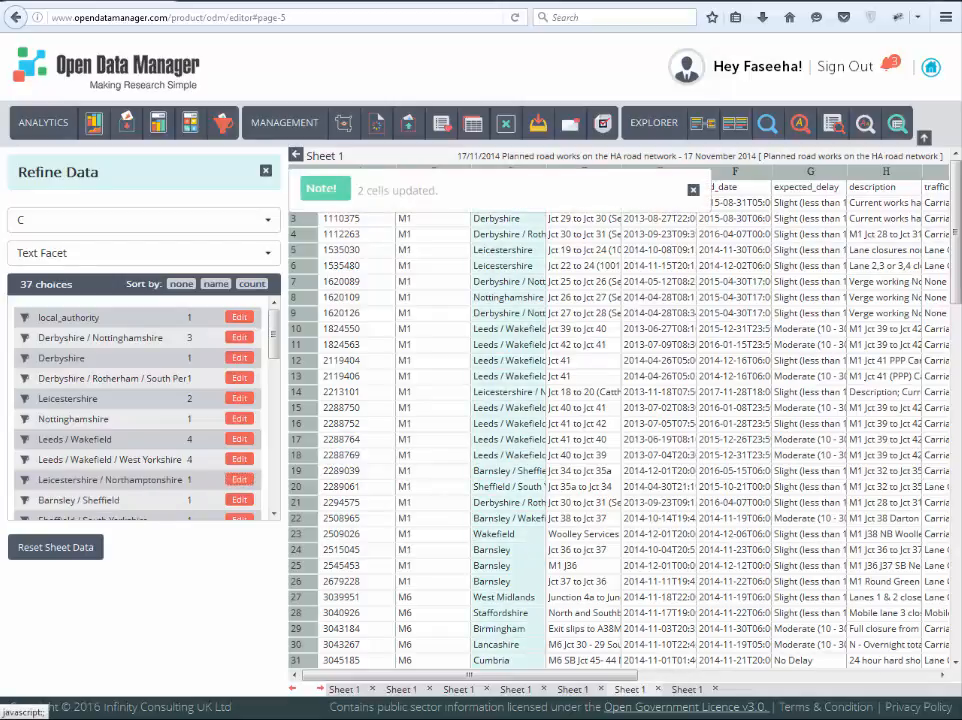
Step: Apply a Number Facet to column A (reference_number) and try its range slider
{"action": "left_click", "coordinate": [143, 220]}
{"action": "scroll", "coordinate": [120, 280], "scroll_direction": "up", "scroll_amount": 1}
{"action": "left_click", "coordinate": [100, 249]}
{"action": "left_click", "coordinate": [143, 253]}
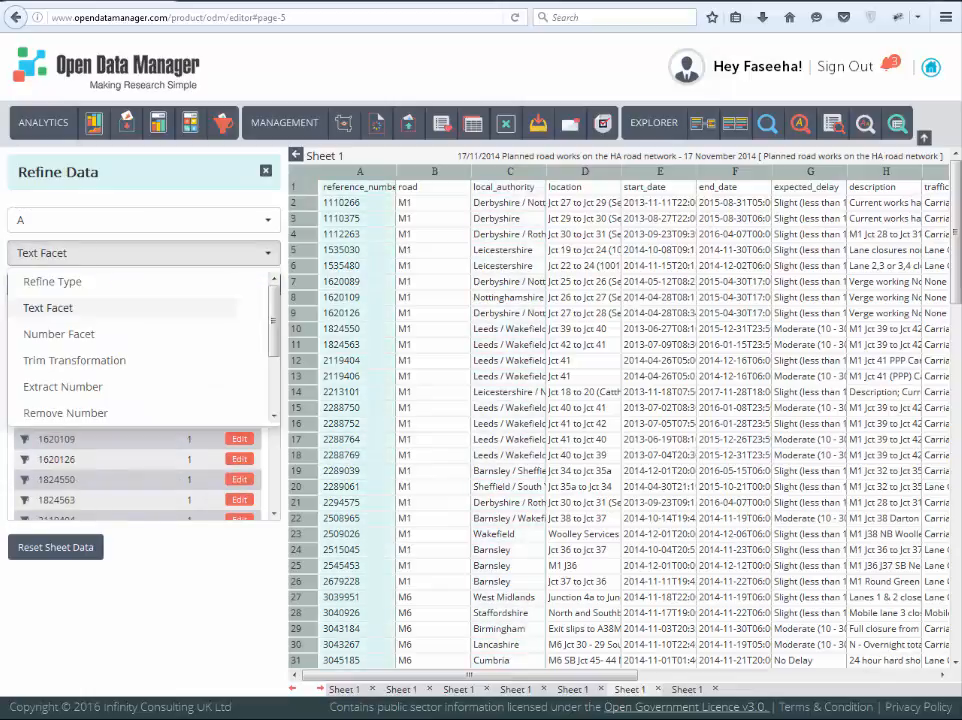
{"action": "left_click", "coordinate": [59, 334]}
{"action": "mouse_move", "coordinate": [278, 312]}
{"action": "left_mouse_down"}
{"action": "mouse_move", "coordinate": [78, 312]}
{"action": "mouse_move", "coordinate": [279, 312]}
{"action": "left_mouse_up"}
Step: Cluster column D (location) with n-gram Fingerprint Cluster, merge one cluster as "Jct 41 to Jct 42", and close Refine Data
{"action": "left_click", "coordinate": [143, 220]}
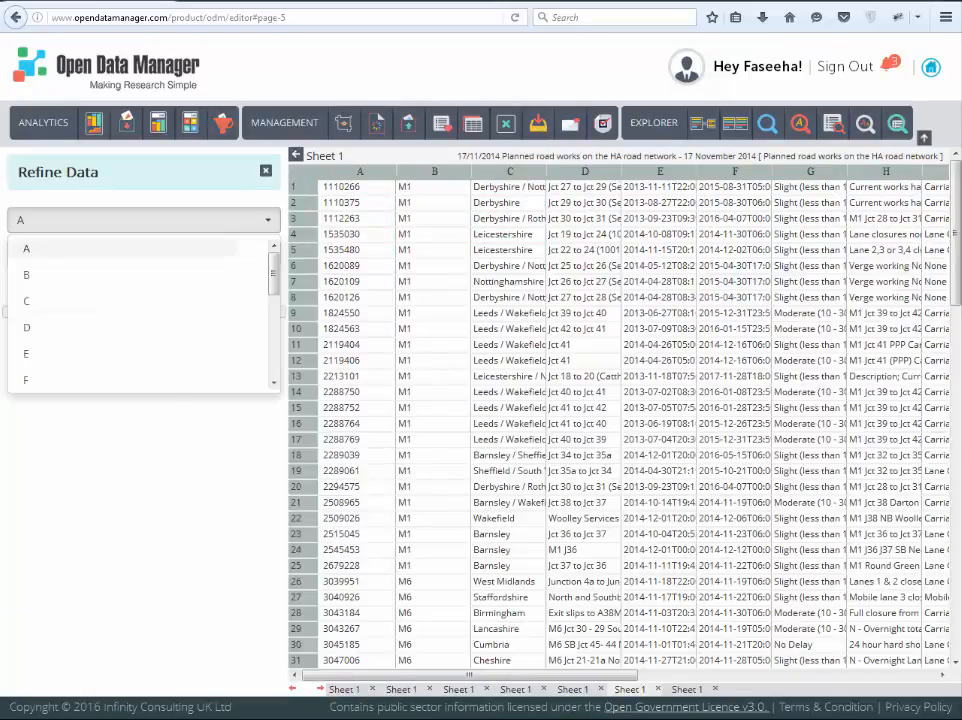
{"action": "left_click", "coordinate": [60, 327]}
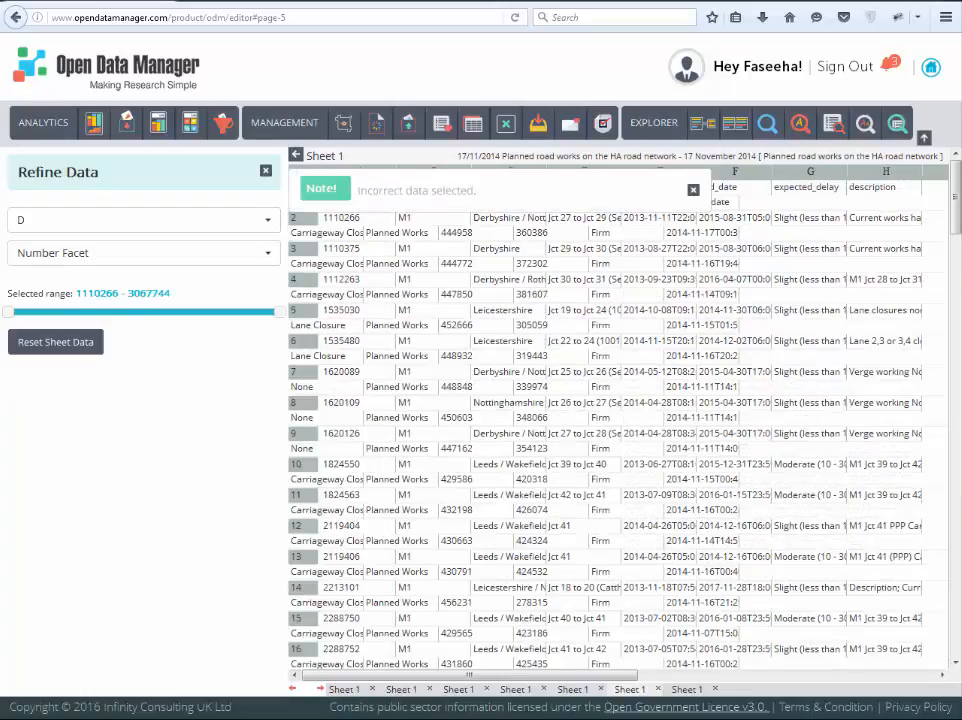
{"action": "left_click", "coordinate": [143, 253]}
{"action": "scroll", "coordinate": [140, 340], "scroll_direction": "down", "scroll_amount": 3}
{"action": "left_click", "coordinate": [90, 405]}
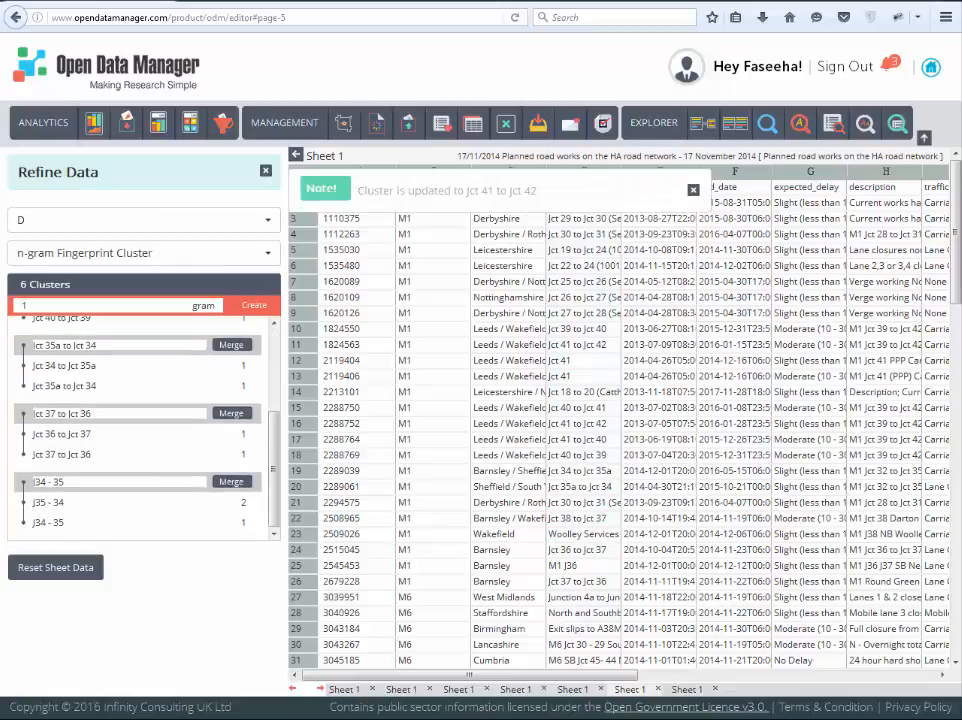
{"action": "left_click", "coordinate": [143, 253]}
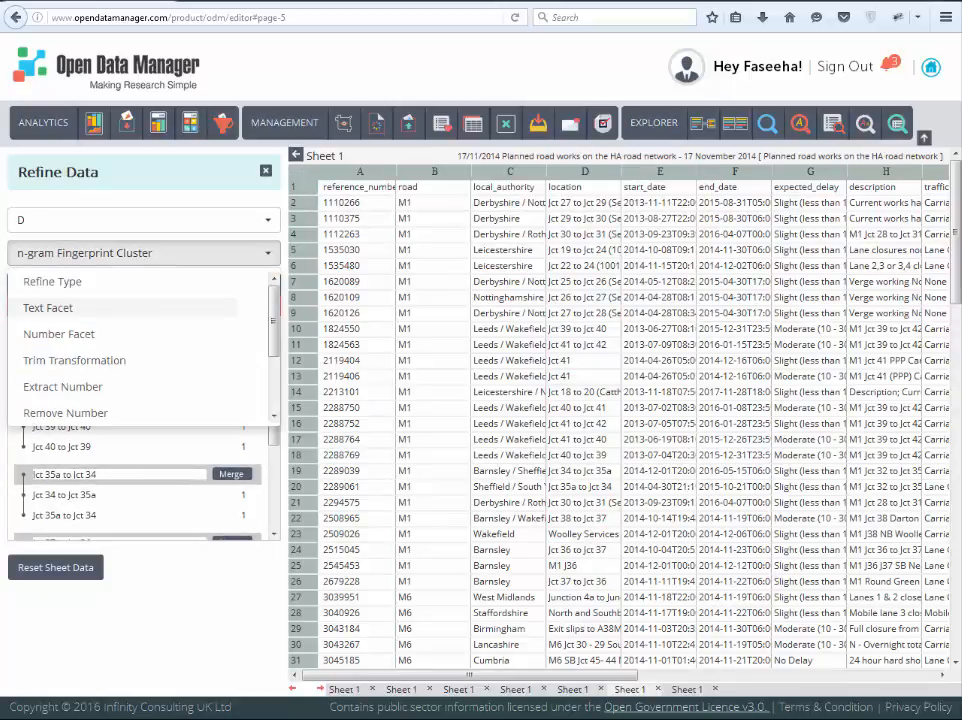
{"action": "scroll", "coordinate": [140, 340], "scroll_direction": "down", "scroll_amount": 3}
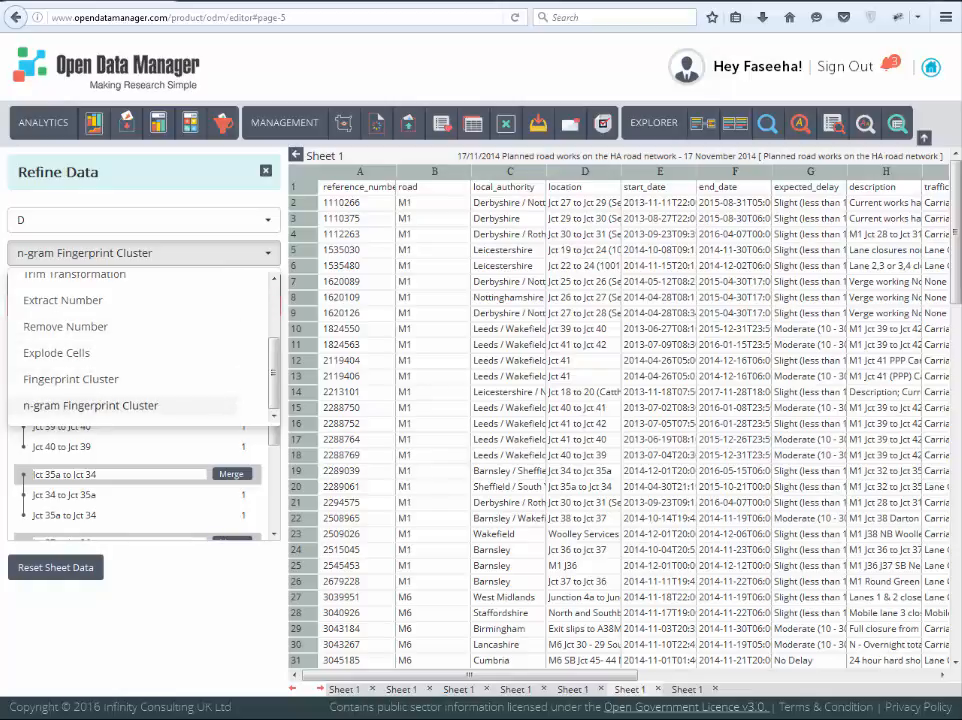
{"action": "left_click", "coordinate": [265, 171]}
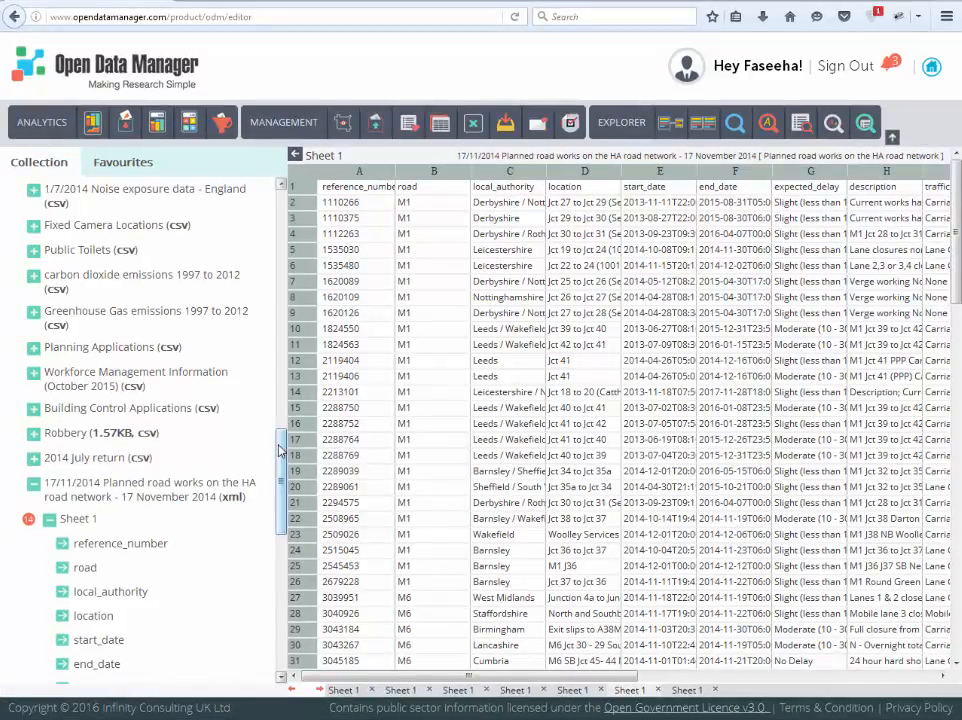
Step: Collapse the planned road works resource and expand the Custom Resources list in the collection
{"action": "left_click", "coordinate": [34, 483]}
{"action": "scroll", "coordinate": [88, 480], "scroll_direction": "down", "scroll_amount": 3}
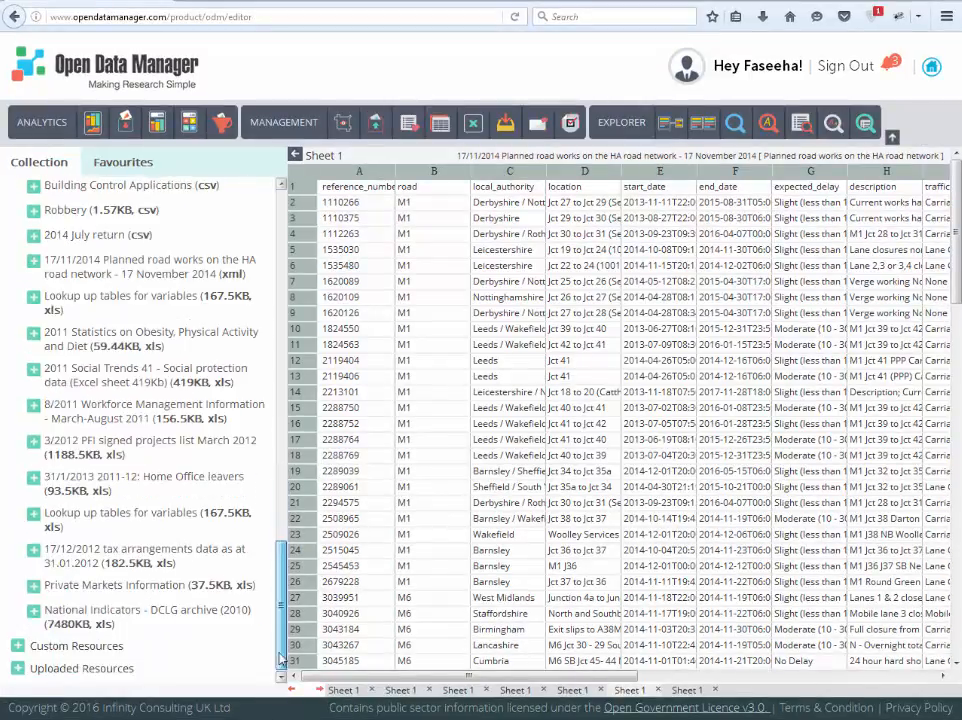
{"action": "left_click", "coordinate": [20, 647]}
{"action": "scroll", "coordinate": [40, 590], "scroll_direction": "down", "scroll_amount": 2}
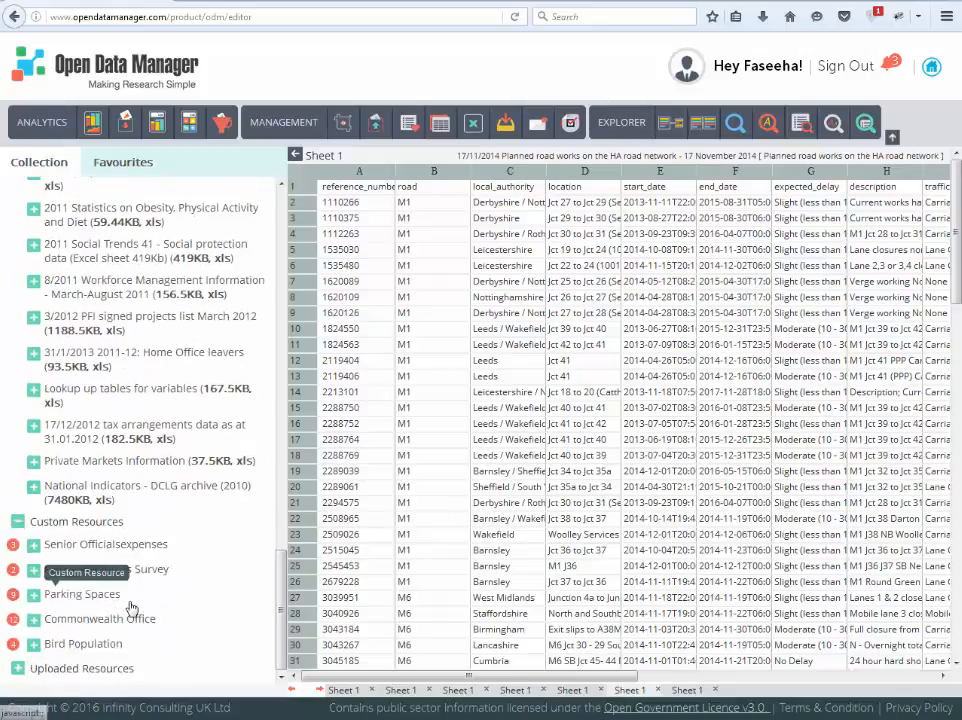
Step: Create a custom sheet named "Planned Roads" from columns A, B, C and E and open it from Custom Resources
{"action": "left_click", "coordinate": [342, 123]}
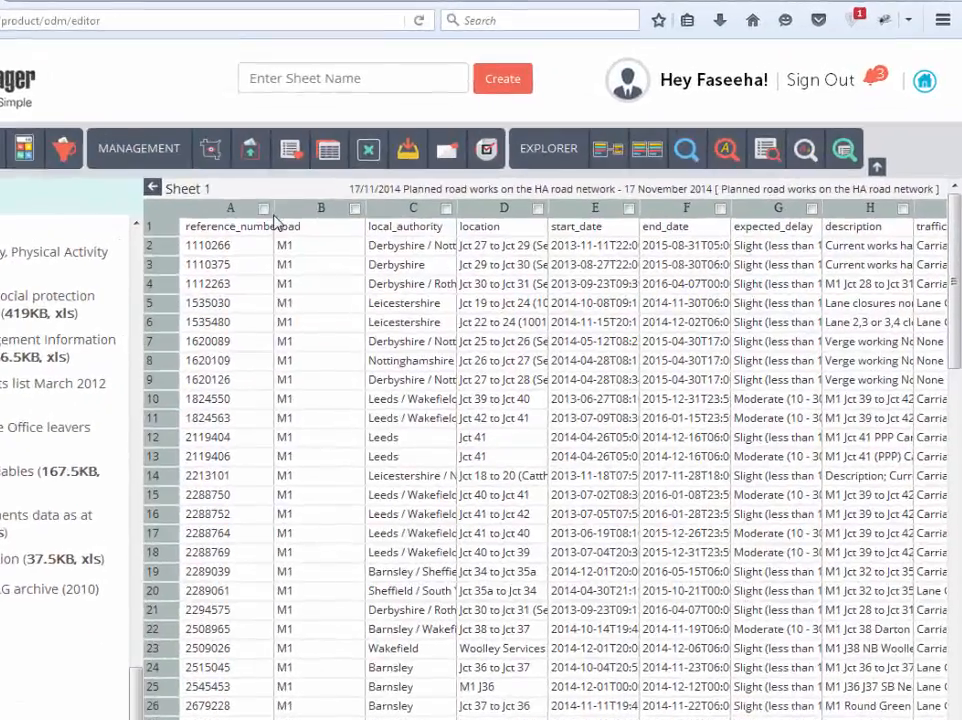
{"action": "left_click", "coordinate": [263, 208]}
{"action": "left_click", "coordinate": [354, 208]}
{"action": "left_click", "coordinate": [446, 208]}
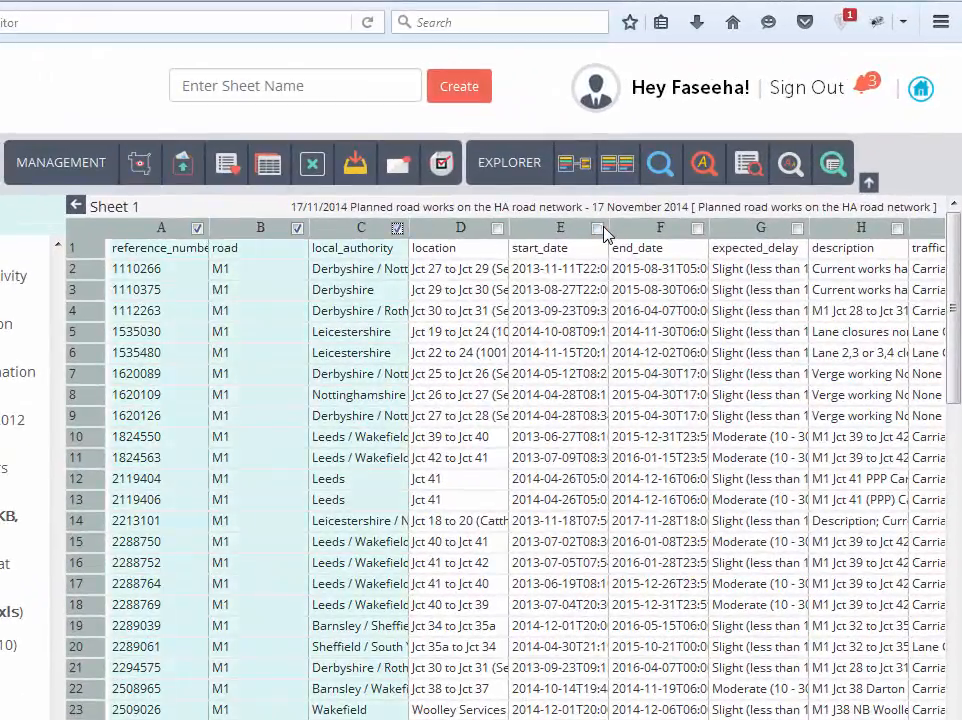
{"action": "left_click", "coordinate": [598, 229]}
{"action": "left_click", "coordinate": [308, 92]}
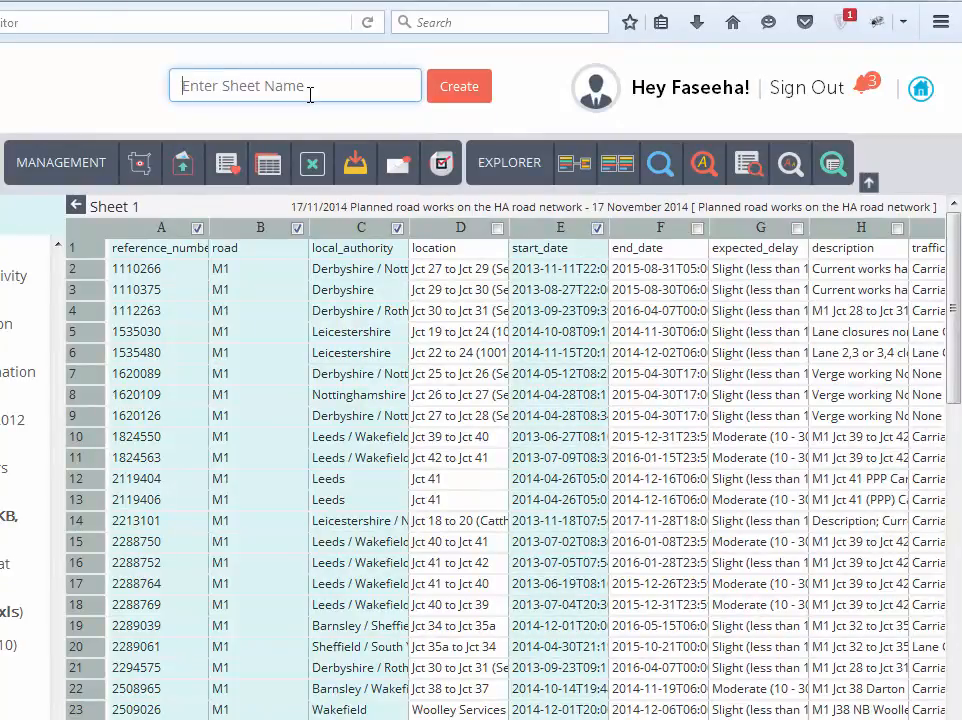
{"action": "type", "text": "Planned Roads"}
{"action": "left_click", "coordinate": [457, 93]}
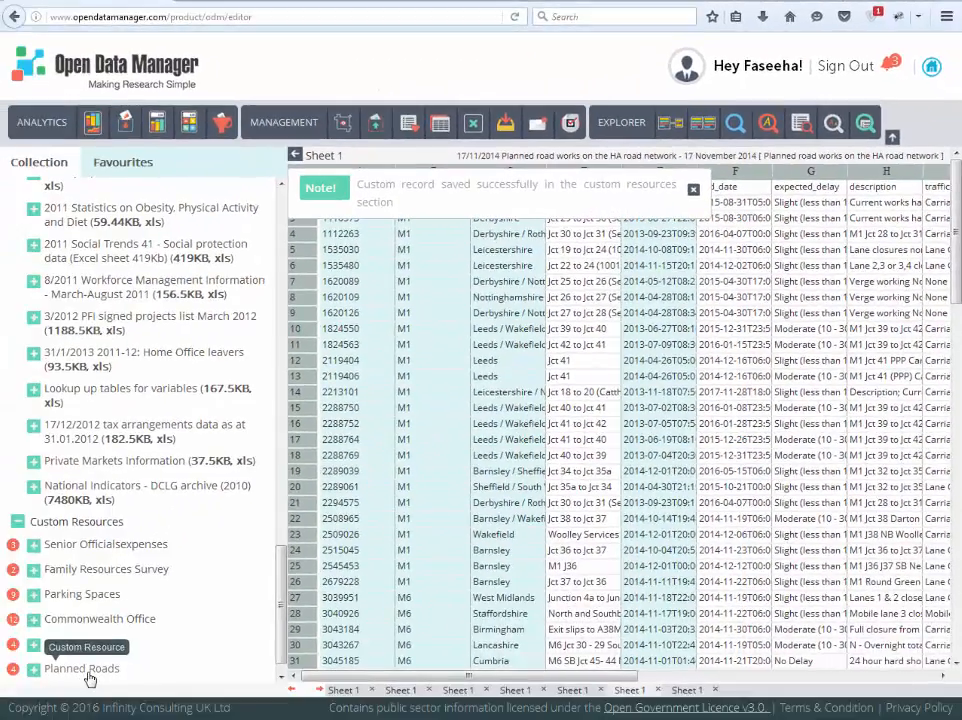
{"action": "left_click", "coordinate": [89, 671]}
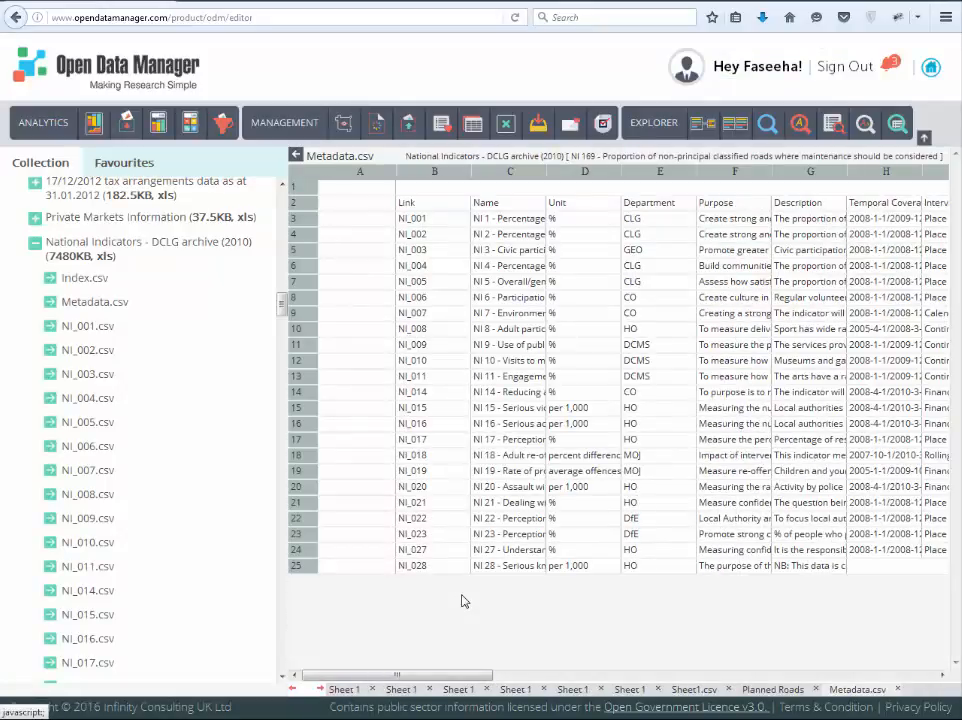
Step: Download the 31/3/2013 Performance markings 2012-13 ods file from the Employee Performance Markings dataset in the collection
{"action": "left_click_drag", "start_coordinate": [285, 298], "coordinate": [284, 237]}
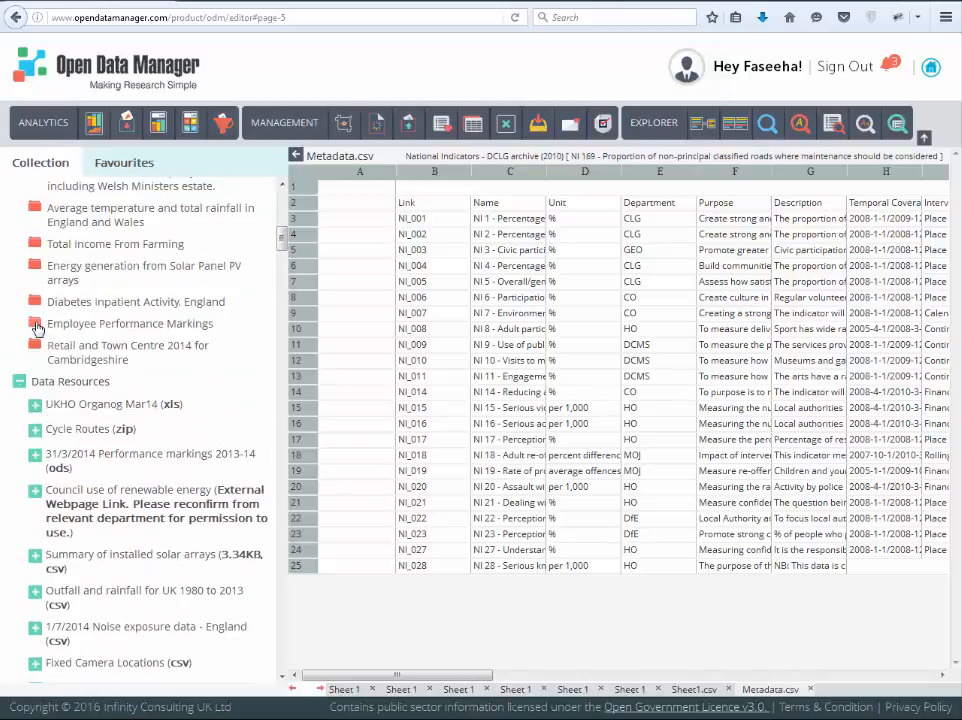
{"action": "left_click", "coordinate": [37, 330]}
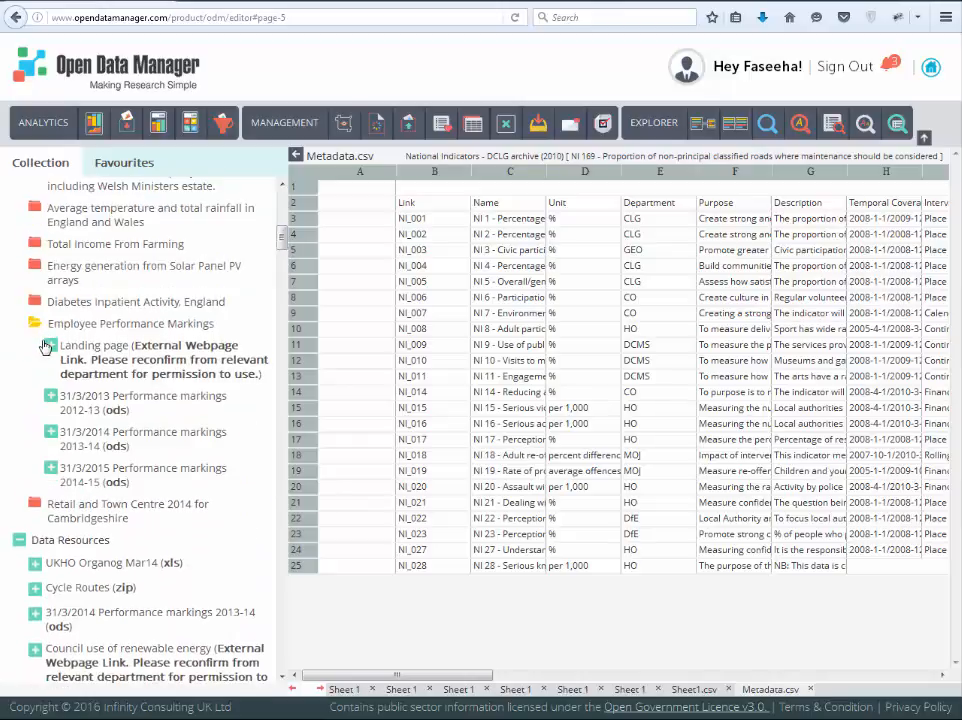
{"action": "left_click", "coordinate": [50, 397]}
{"action": "left_click", "coordinate": [92, 432]}
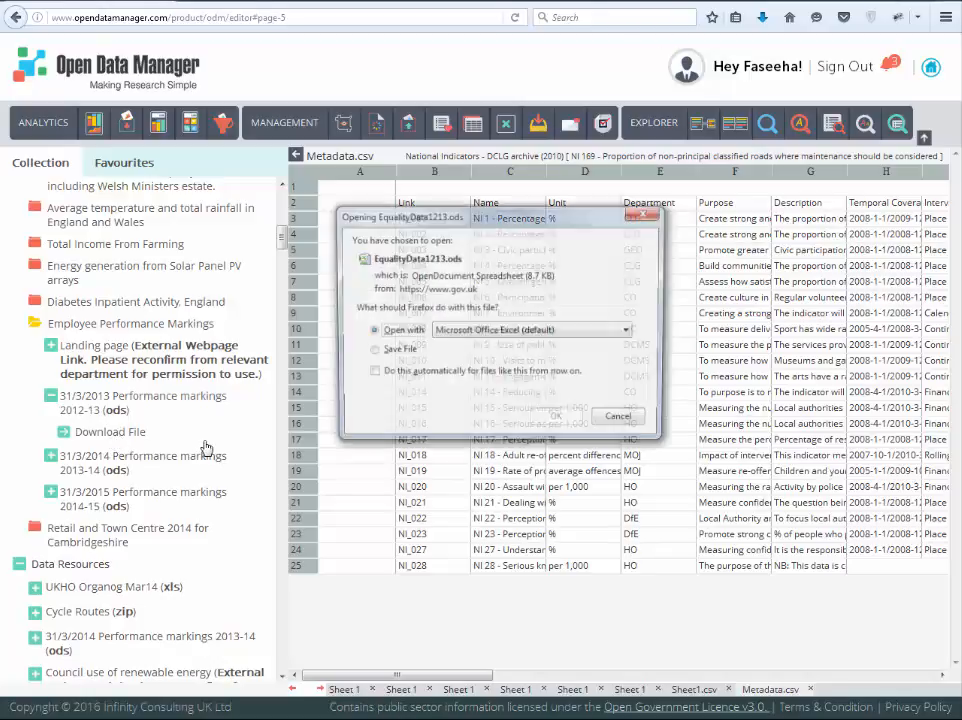
{"action": "left_click", "coordinate": [558, 420]}
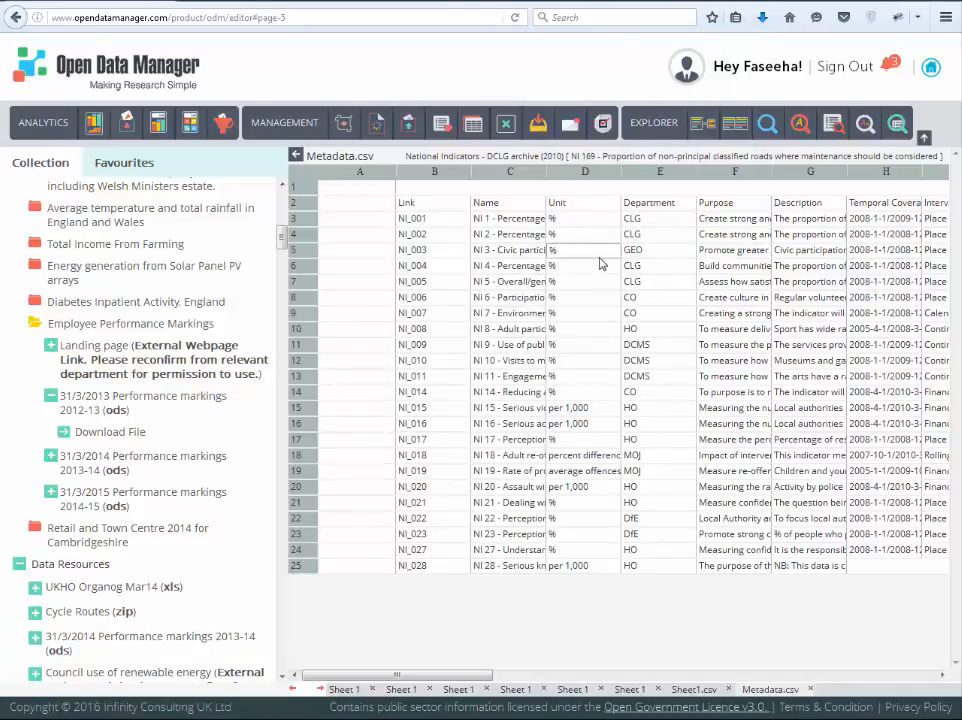
{"action": "left_click_drag", "start_coordinate": [478, 684], "coordinate": [553, 684]}
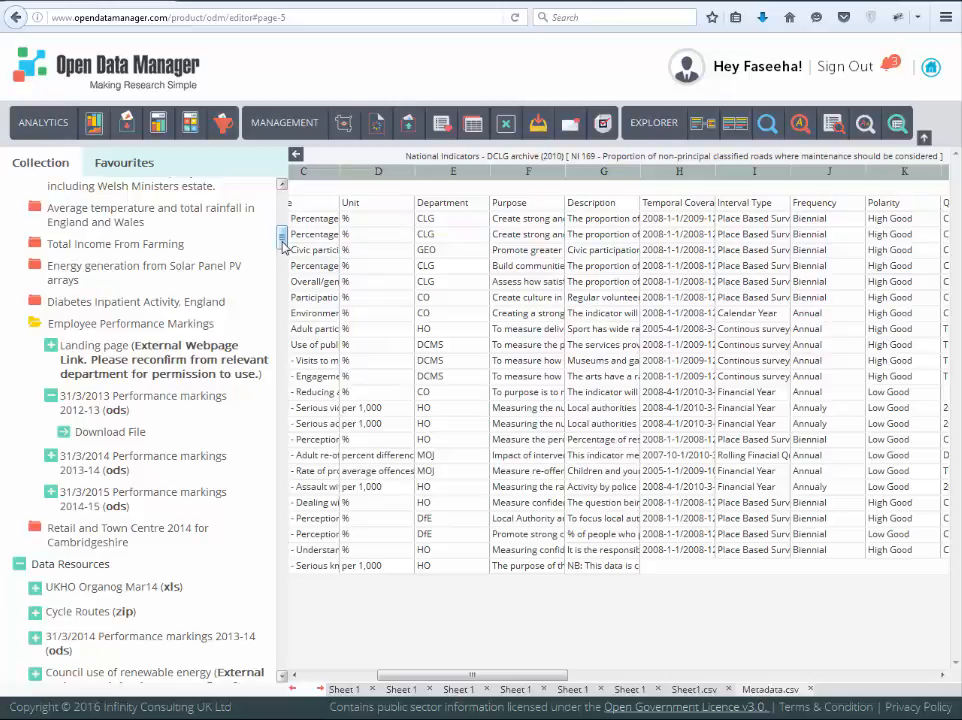
{"action": "scroll", "coordinate": [283, 247], "scroll_direction": "down", "scroll_amount": 3}
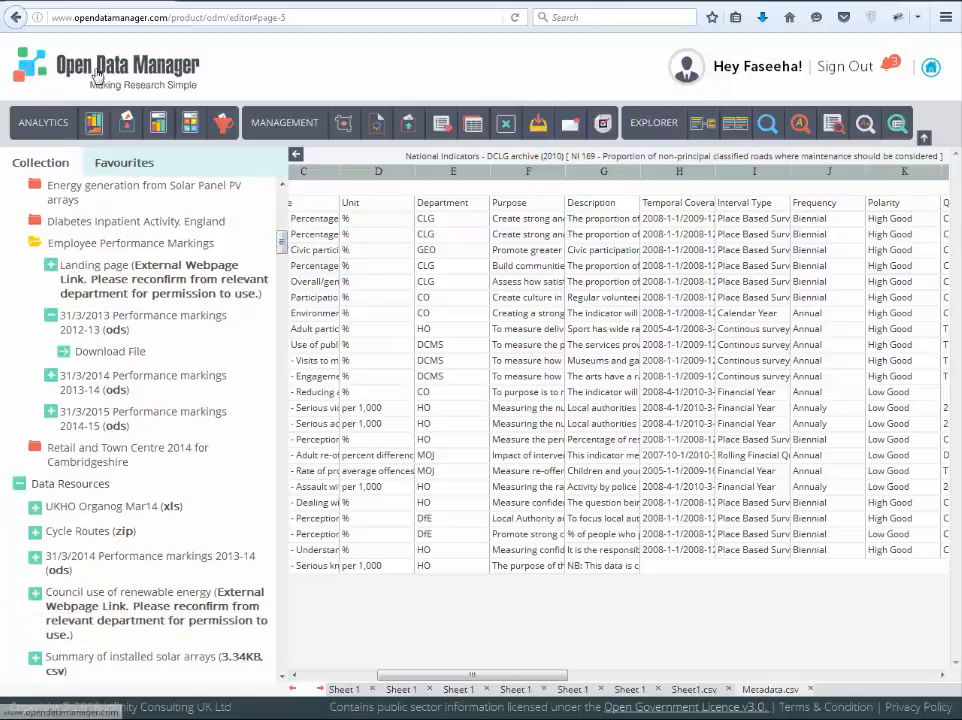
Step: Go to the Open Data Manager home page and view the Statistical Analytics description among its features
{"action": "left_click", "coordinate": [145, 78]}
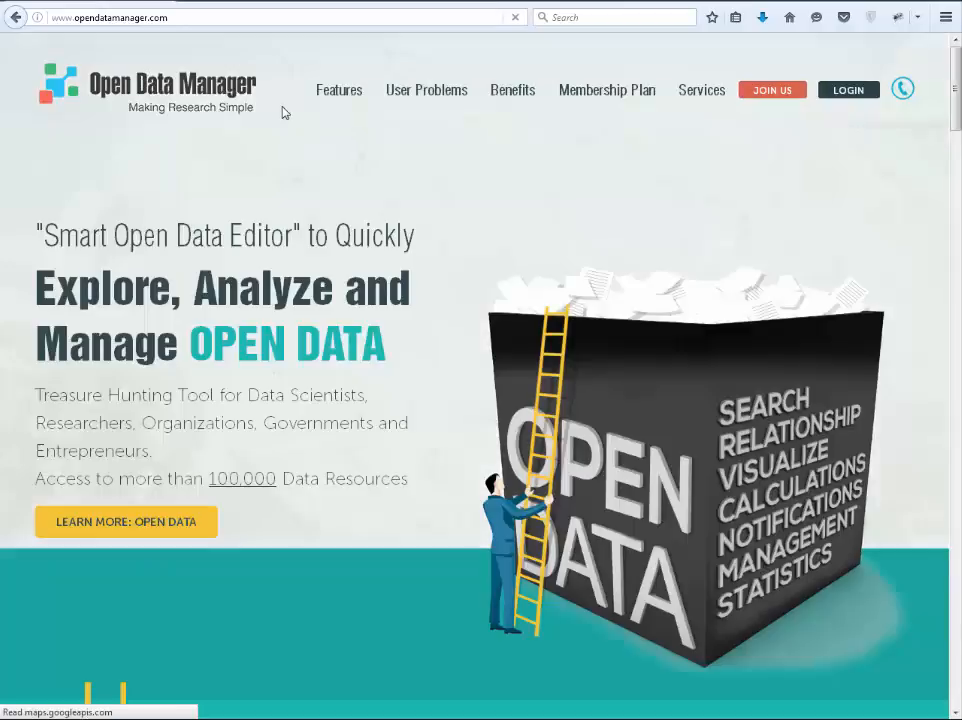
{"action": "left_click", "coordinate": [339, 91]}
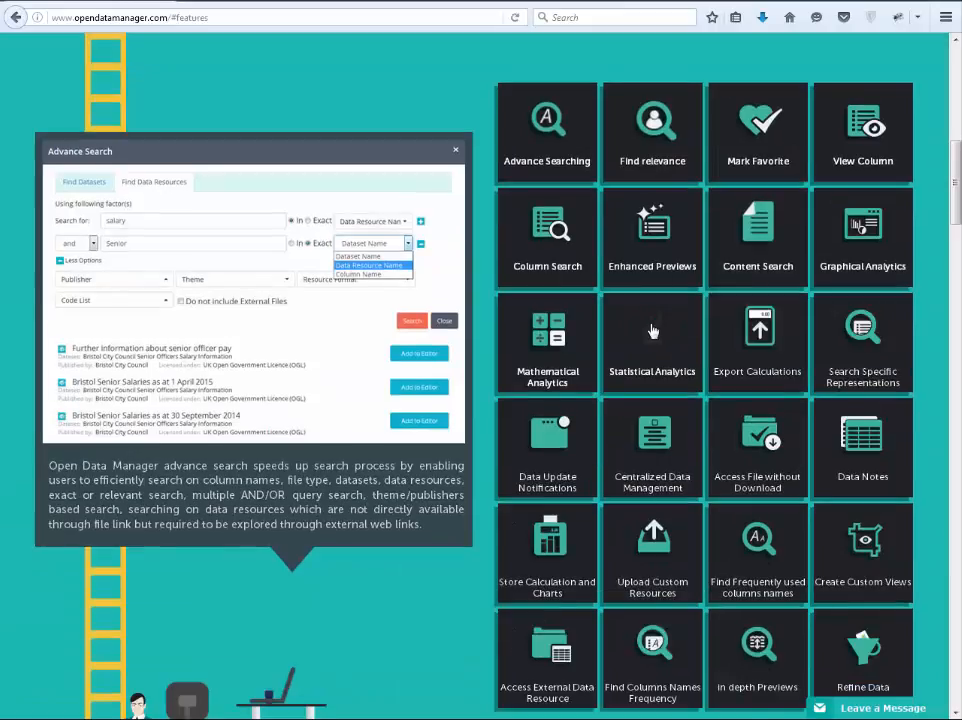
{"action": "left_click", "coordinate": [652, 330]}
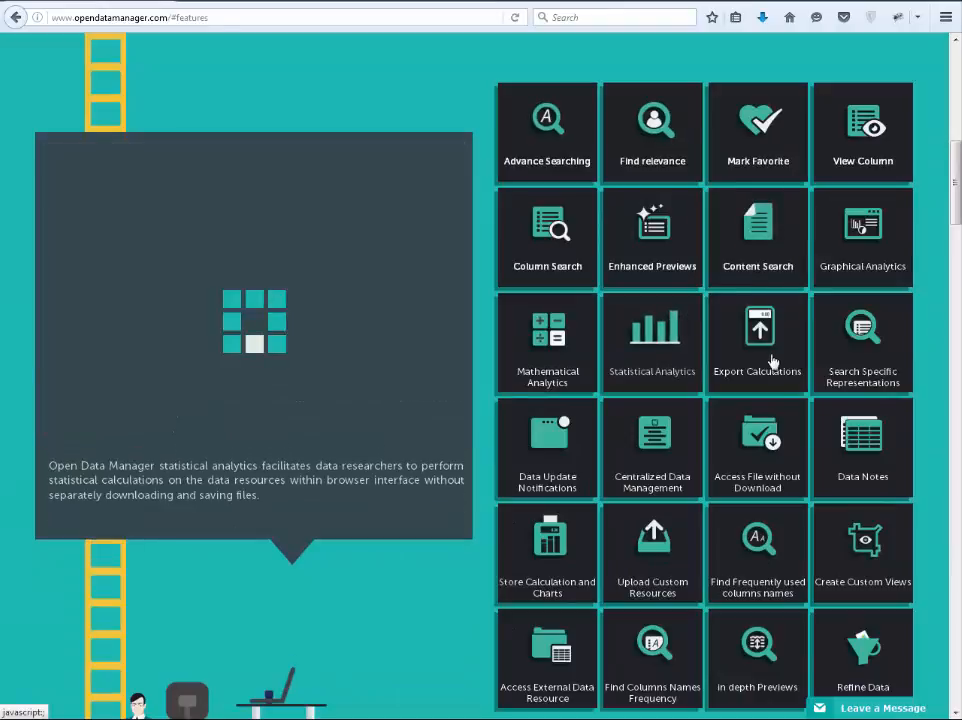